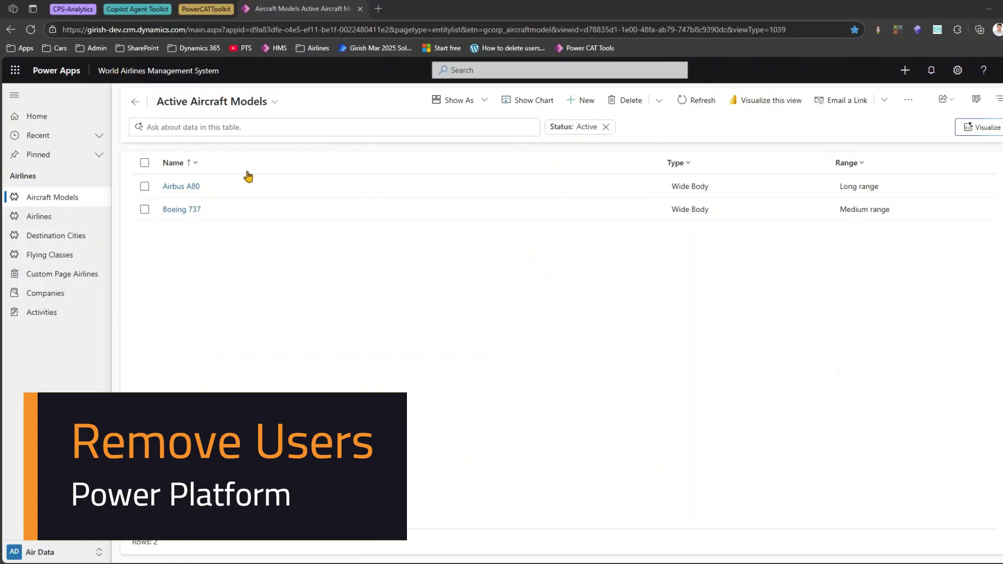
click(951, 101)
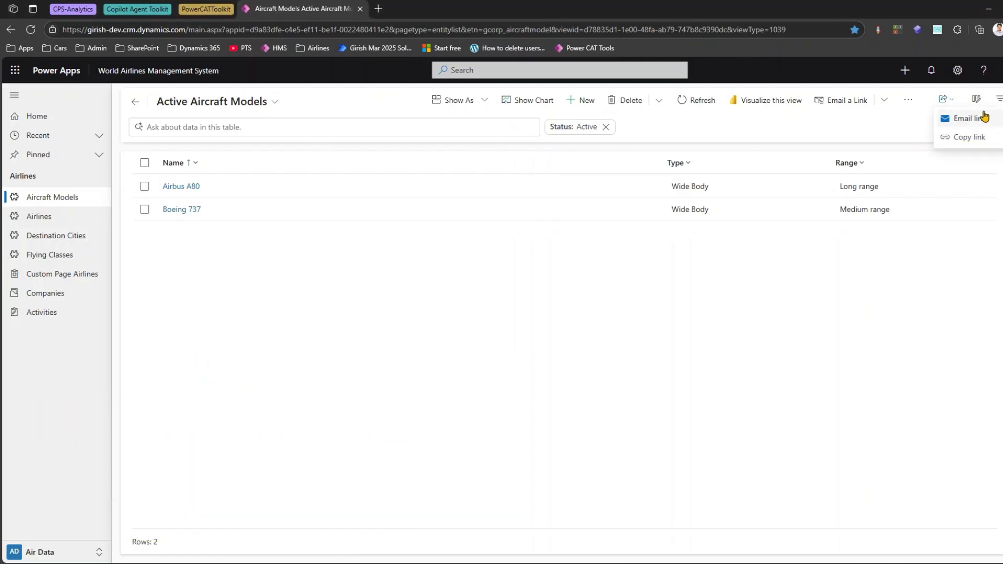
click(909, 100)
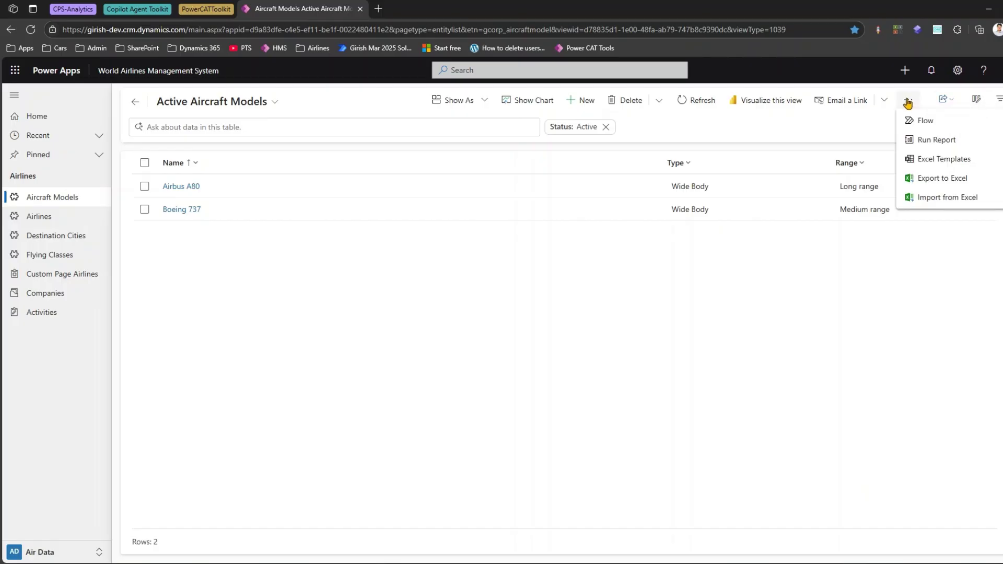
click(755, 125)
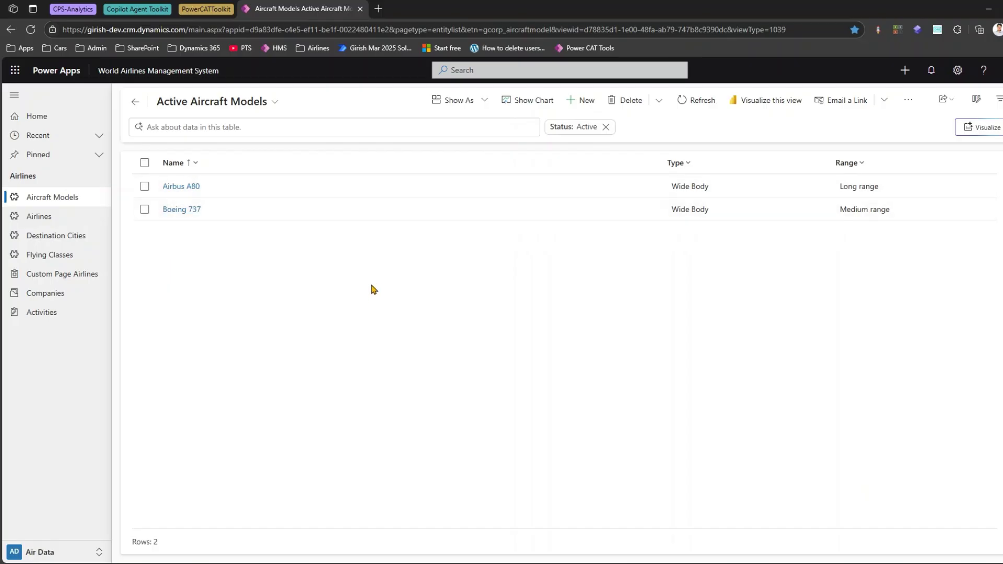
Step: Open the Power Platform admin center in a new browser tab
click(377, 9)
click(97, 48)
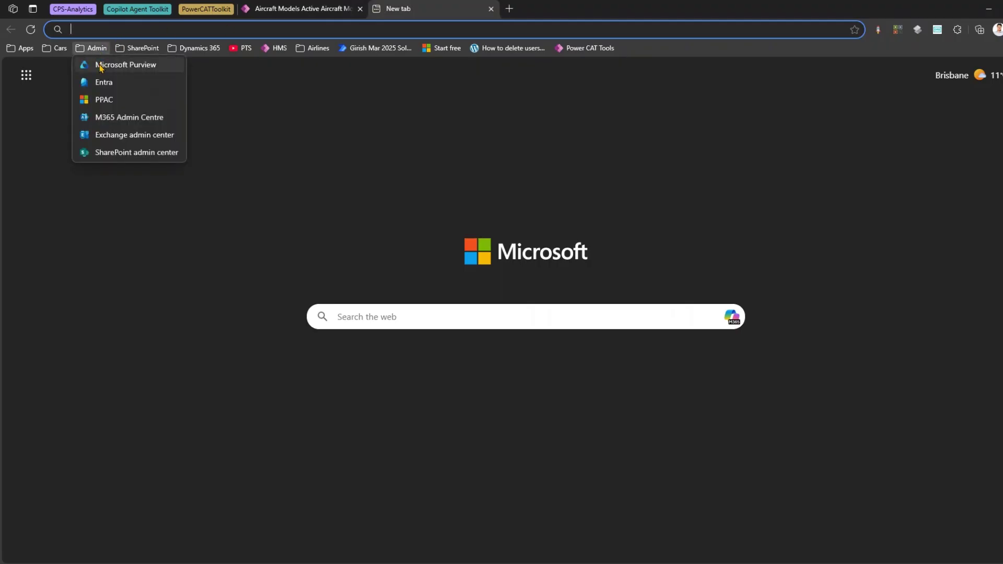
click(104, 99)
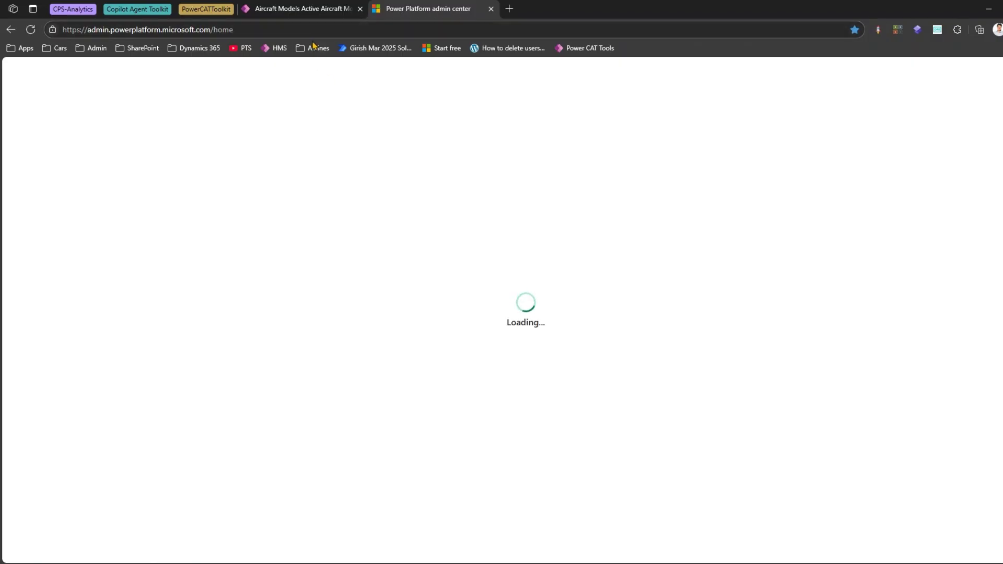
click(314, 9)
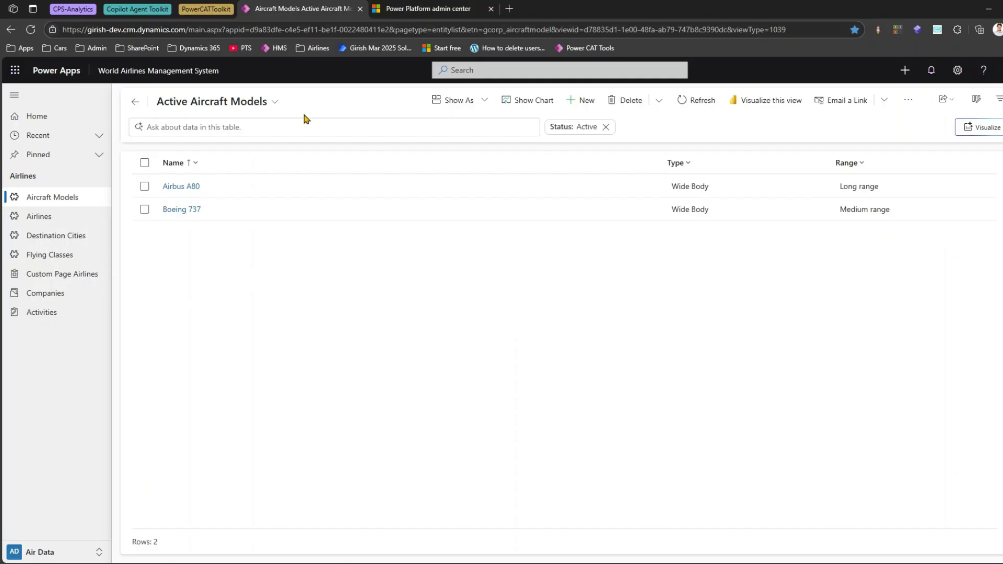
click(417, 9)
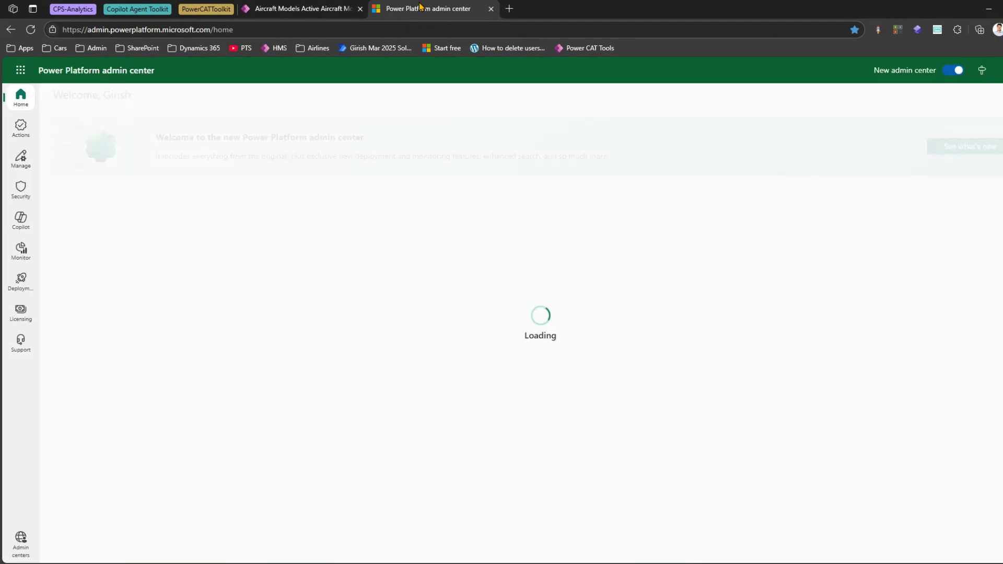
Step: Open the full list of users for the Dev environment
click(21, 157)
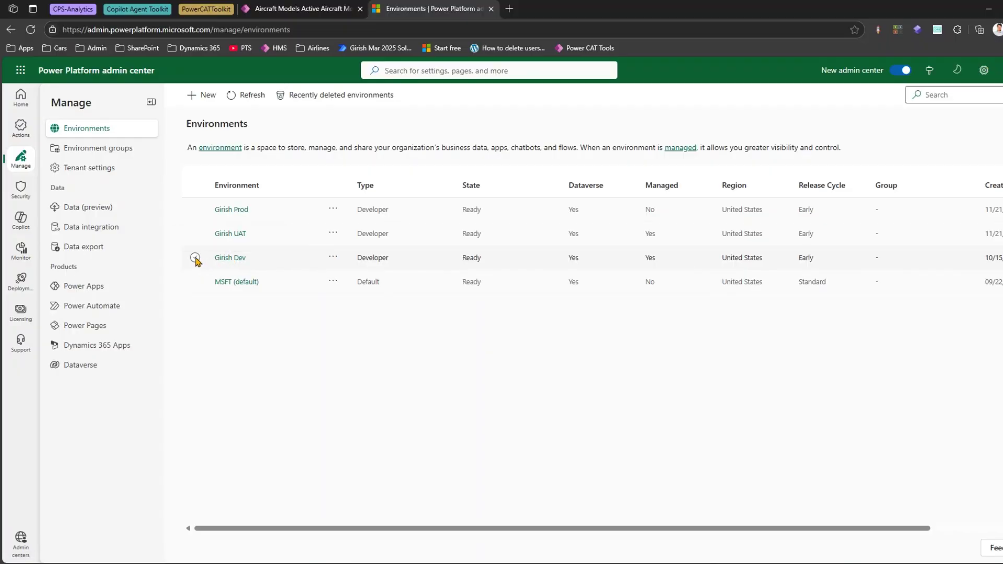
click(231, 259)
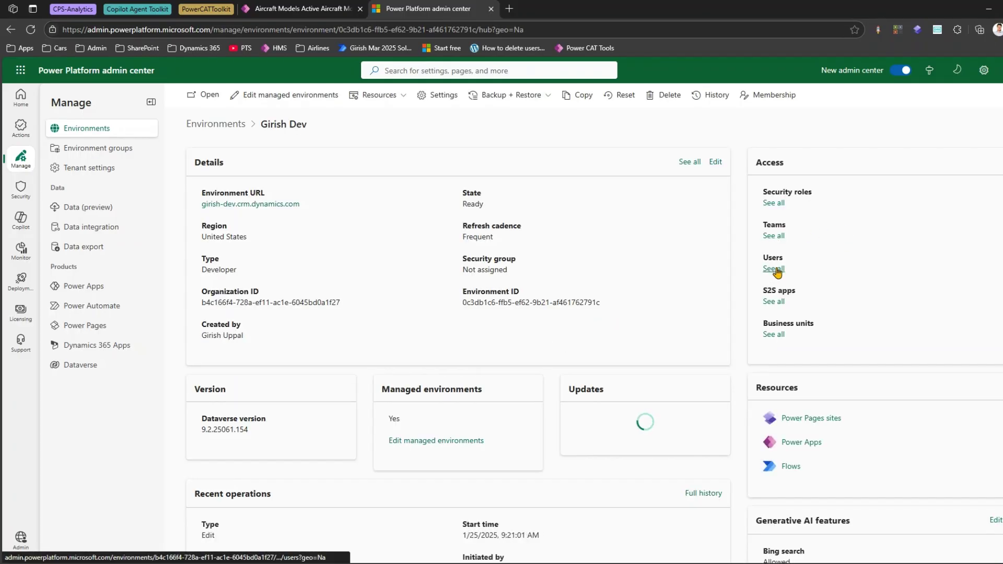
click(774, 270)
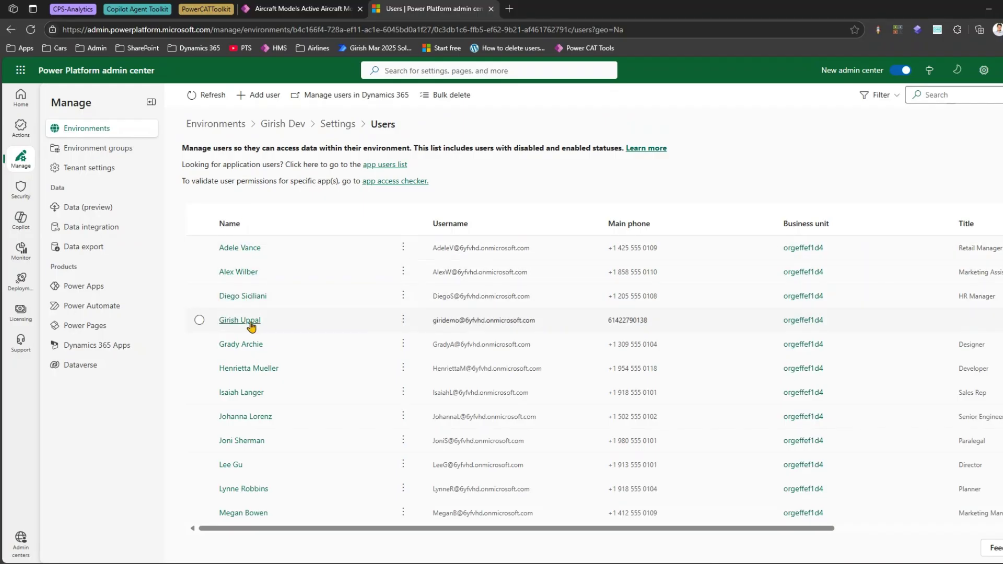
Step: Open the details of the user titled Accountant and bring up that user's record in Dynamics 365
scroll(256, 365, down, 1)
scroll(256, 366, down, 1)
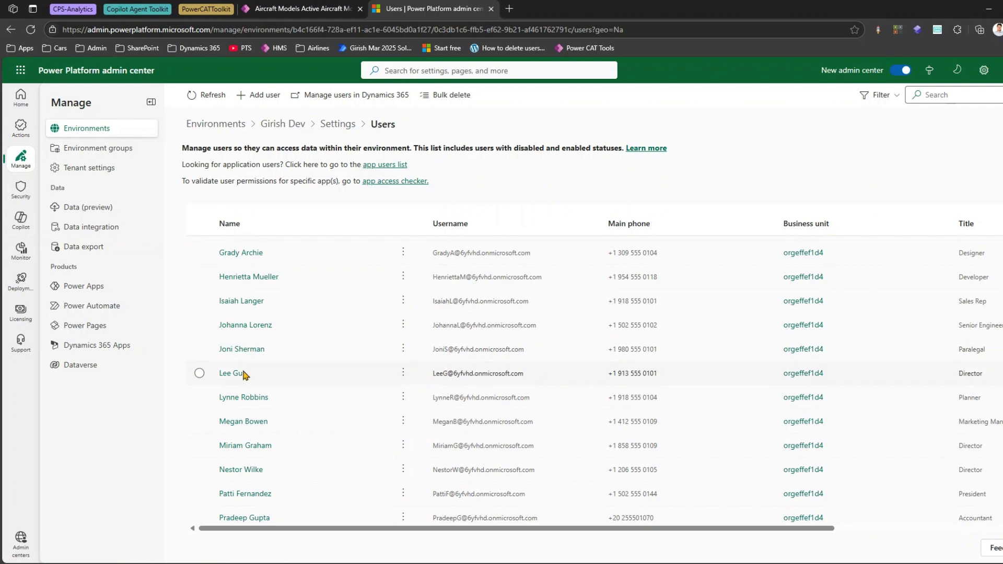
scroll(248, 413, down, 1)
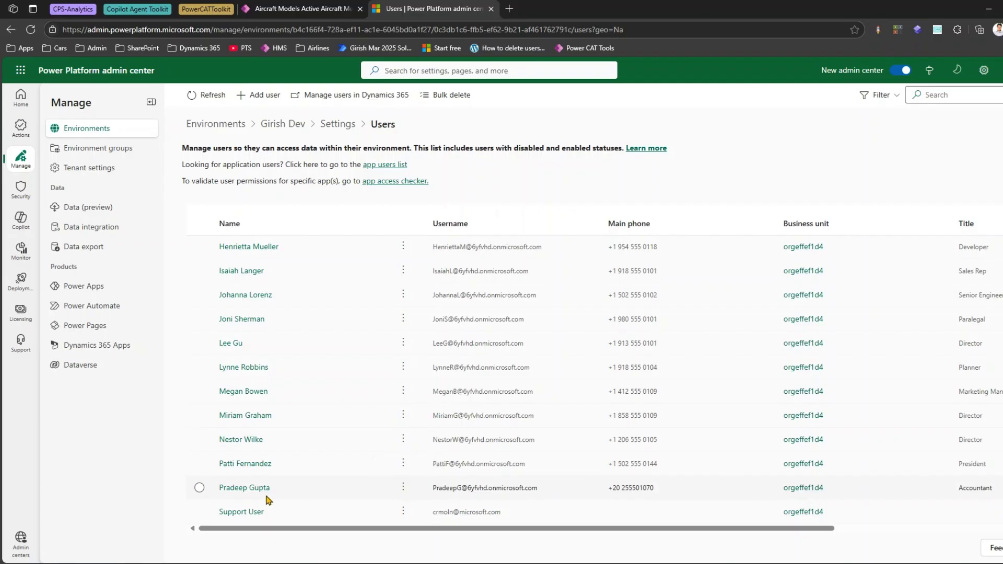
click(200, 488)
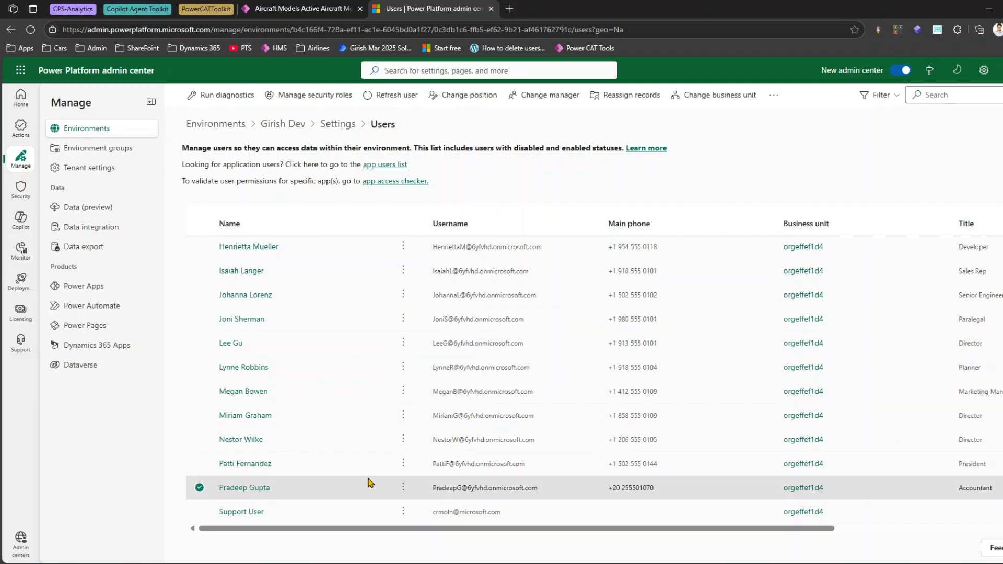
click(403, 490)
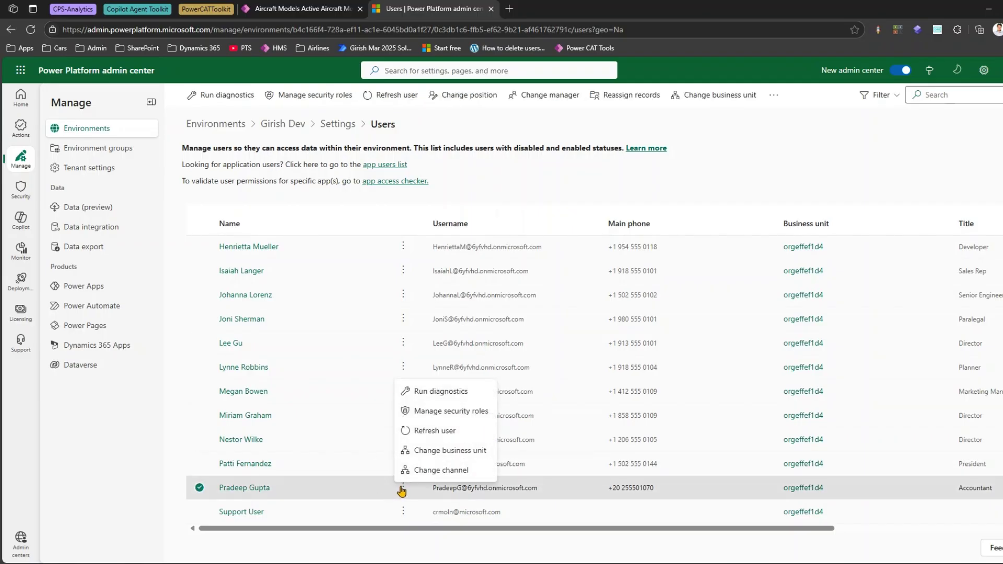
click(257, 488)
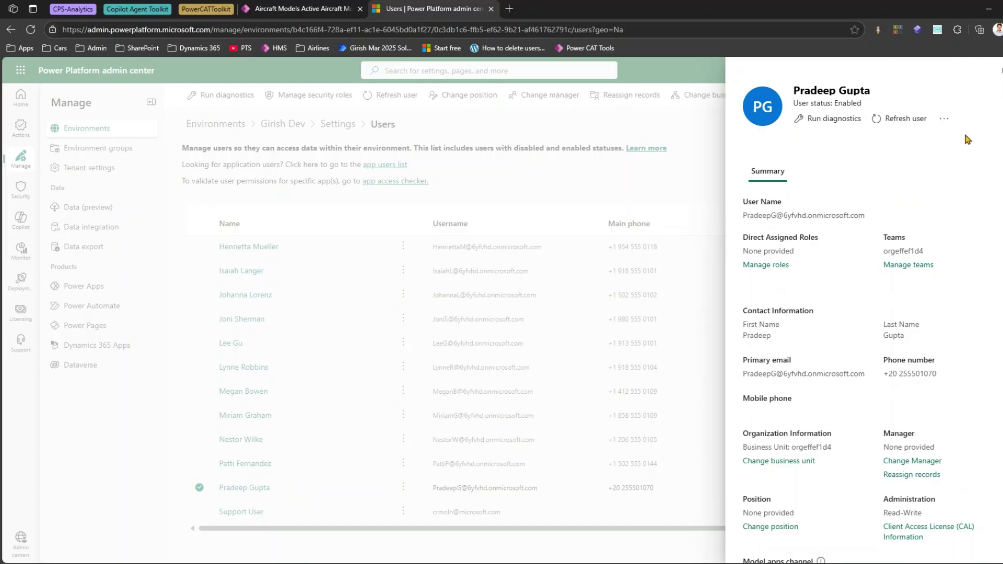
click(946, 120)
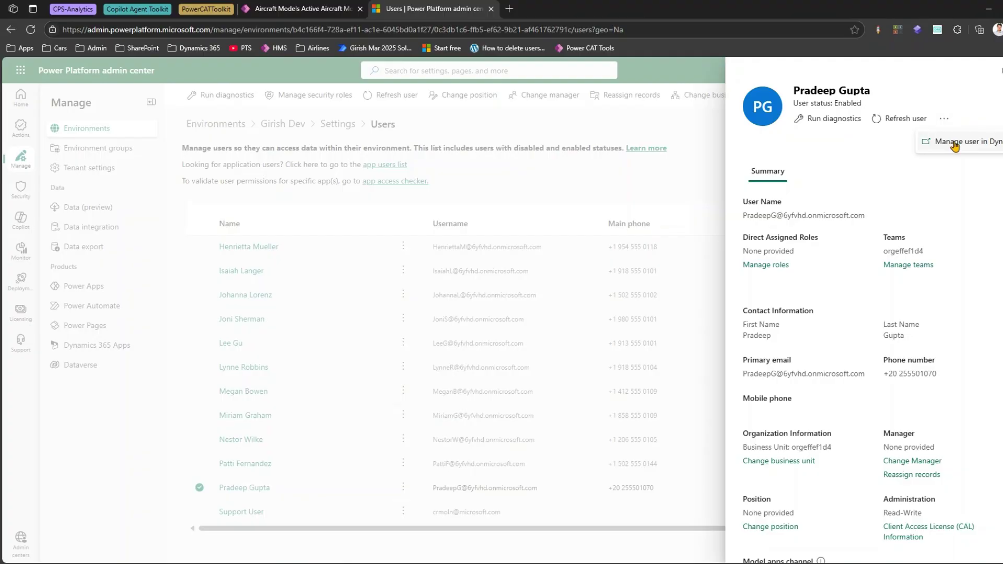
click(955, 142)
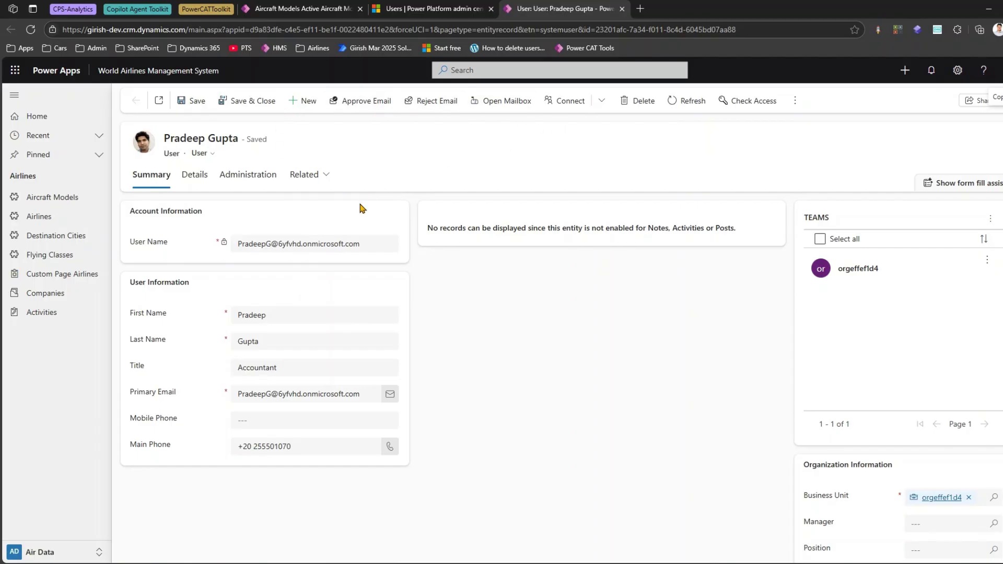
Step: Try to delete the accountant's user record from the environment, repeating the attempt once
click(641, 102)
drag(482, 294, 607, 313)
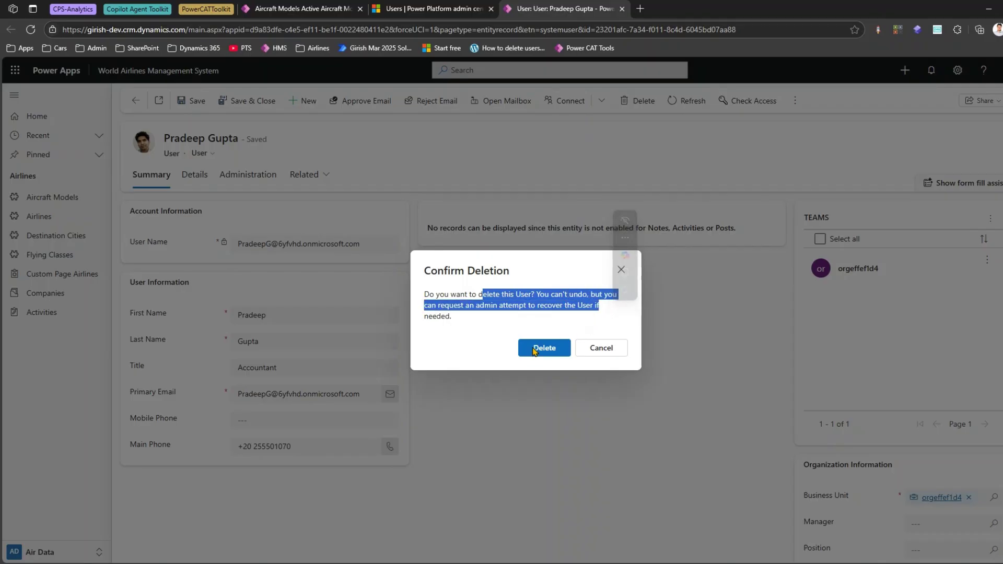
click(536, 349)
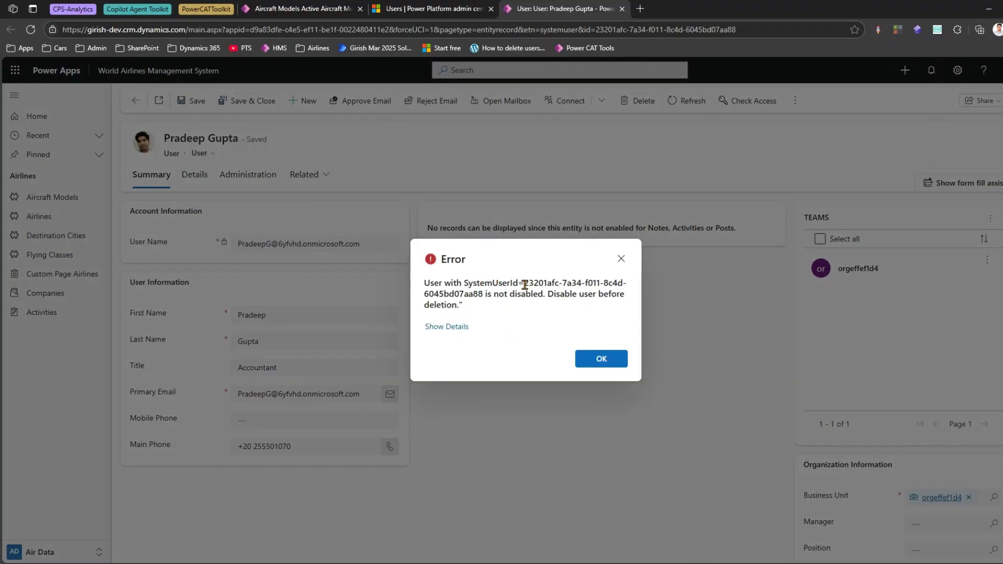
drag(525, 285, 486, 296)
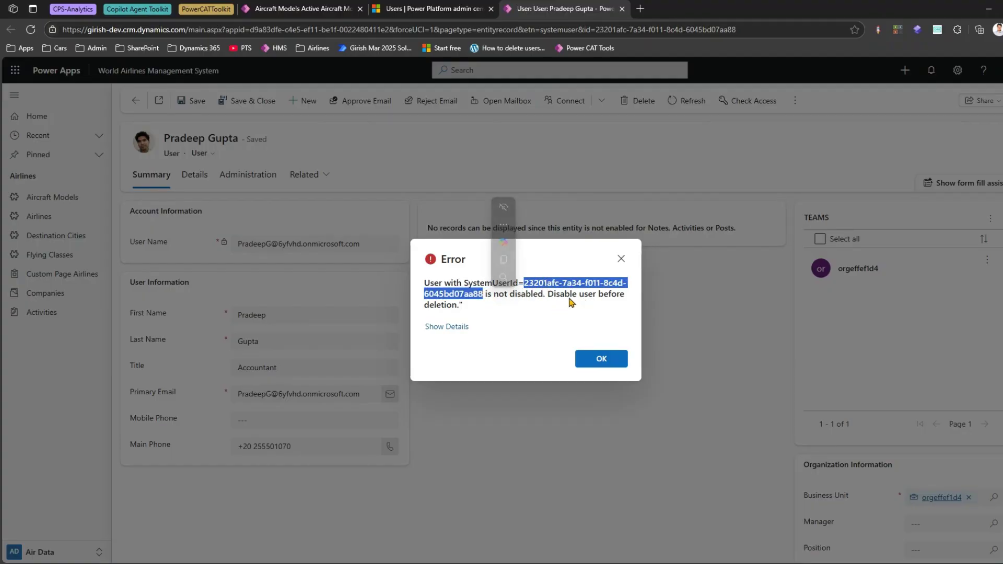
click(597, 360)
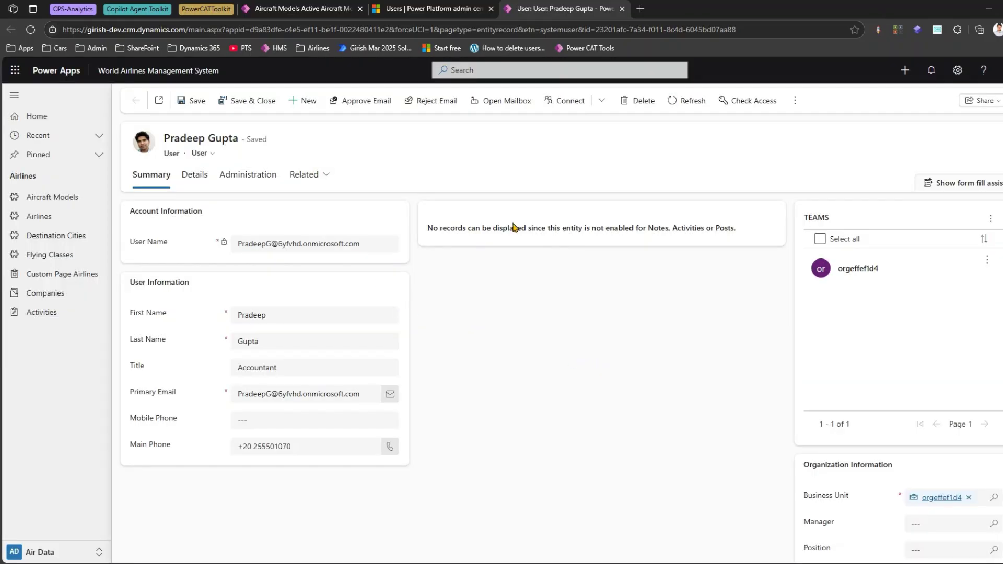
click(636, 101)
click(554, 348)
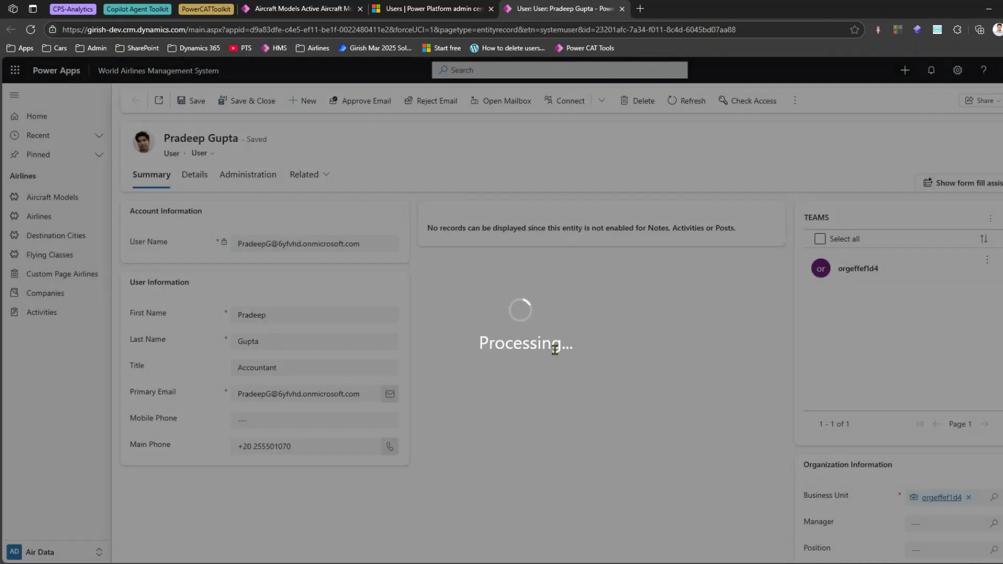
click(607, 362)
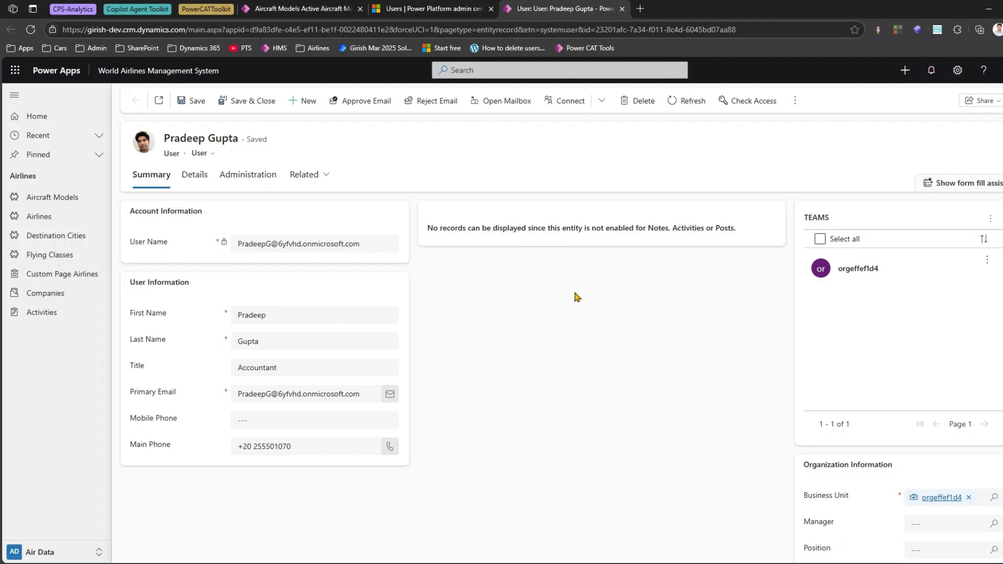
Step: Switch to the Microsoft 365 admin center in a new browser tab and open its list of active users
click(431, 9)
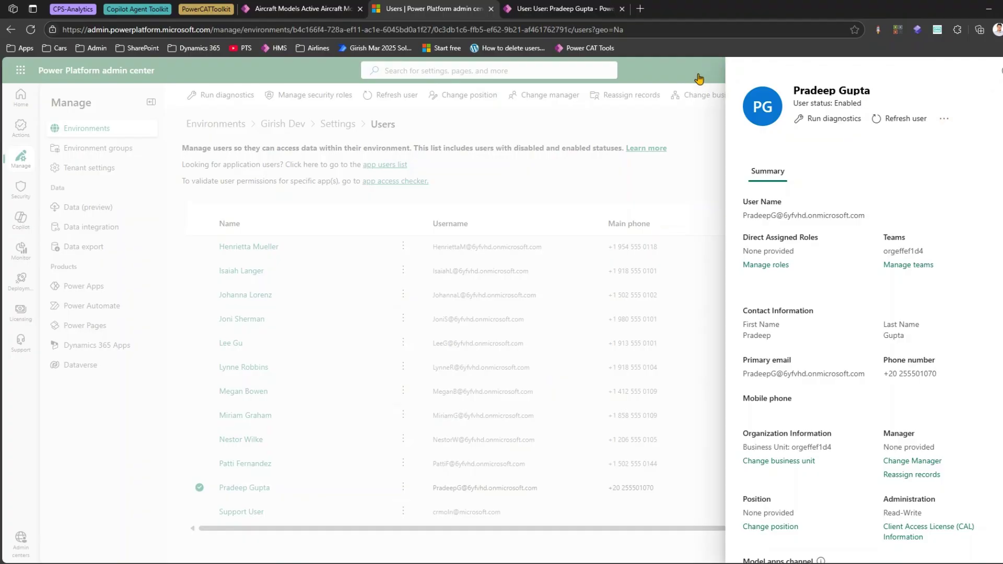
click(562, 10)
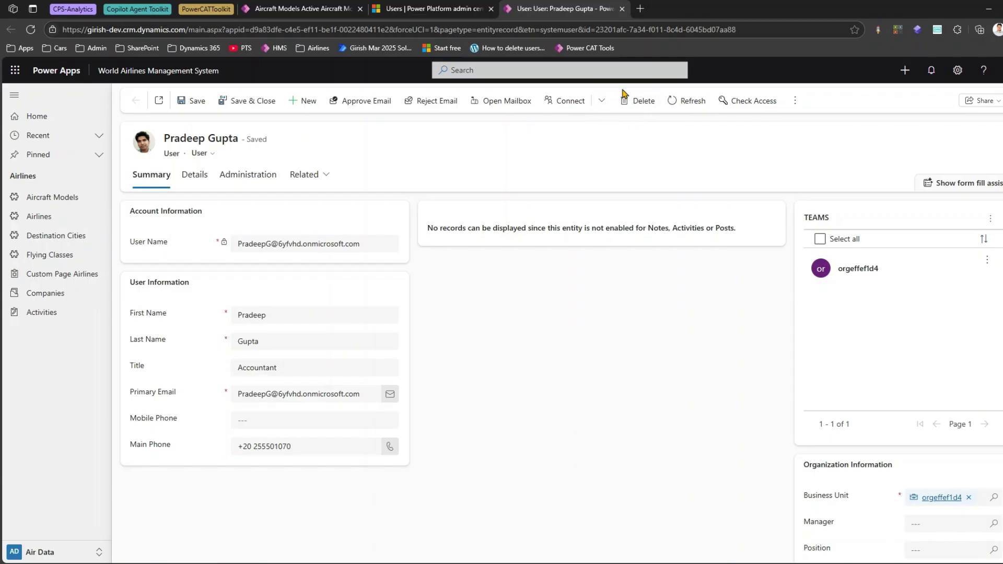
click(640, 10)
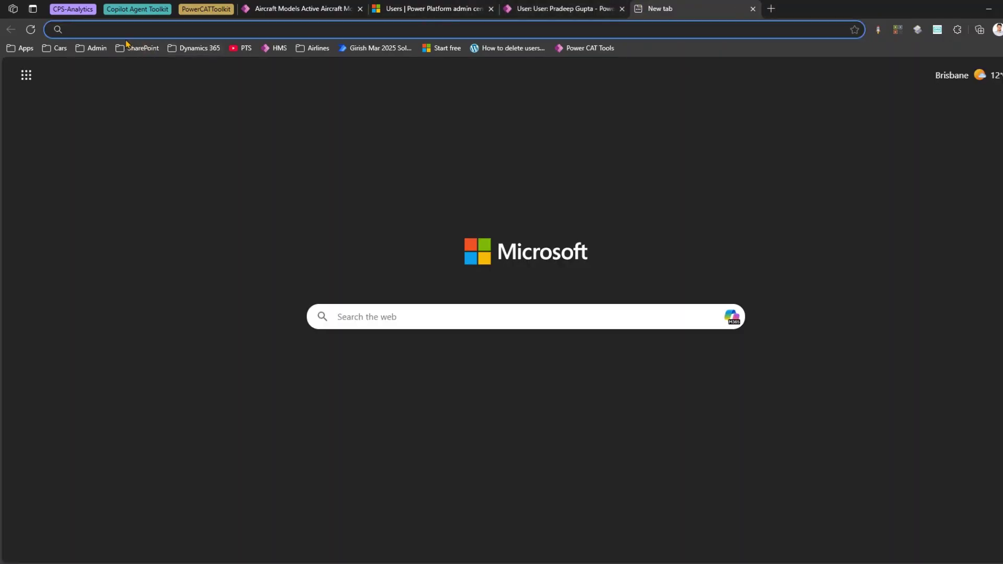
click(93, 48)
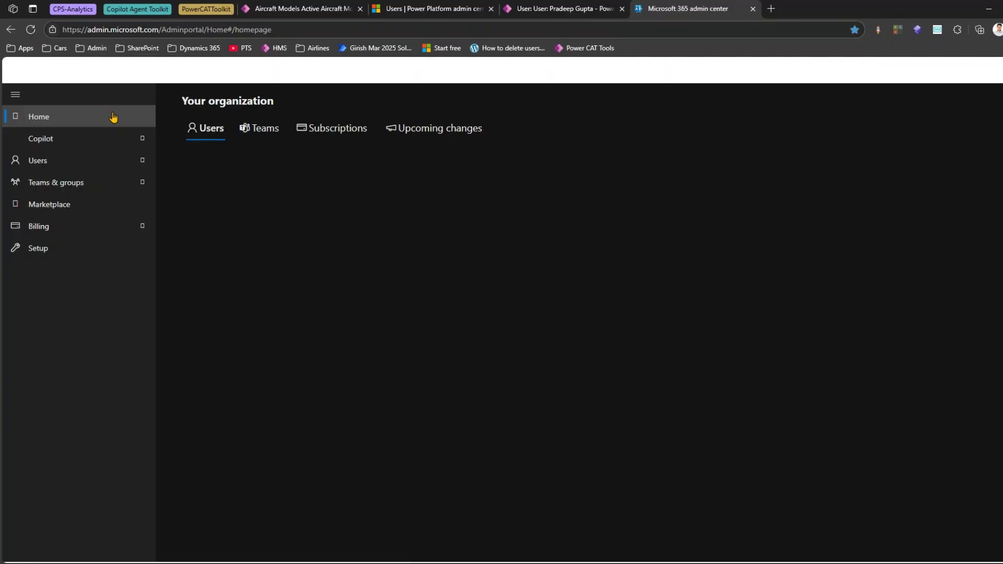
click(78, 161)
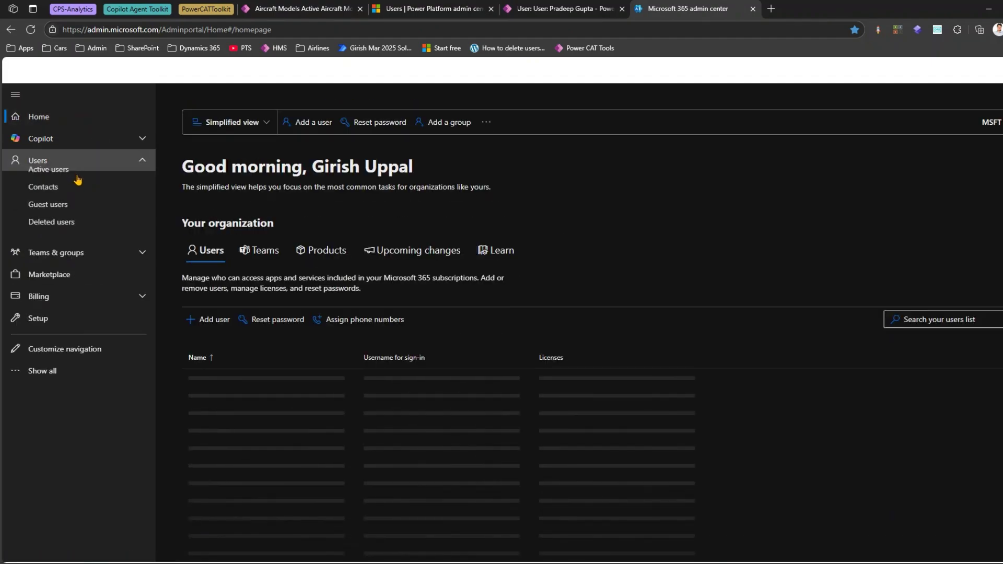
click(70, 182)
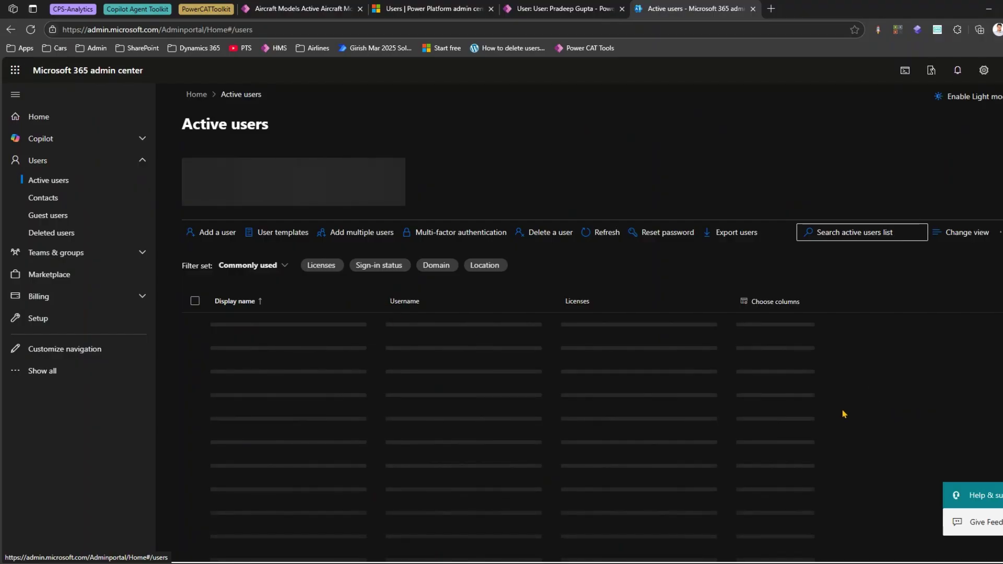
Step: Delete the same user's Microsoft 365 account, leaving the options for giving others access to the OneDrive files and email off
scroll(470, 410, down, 5)
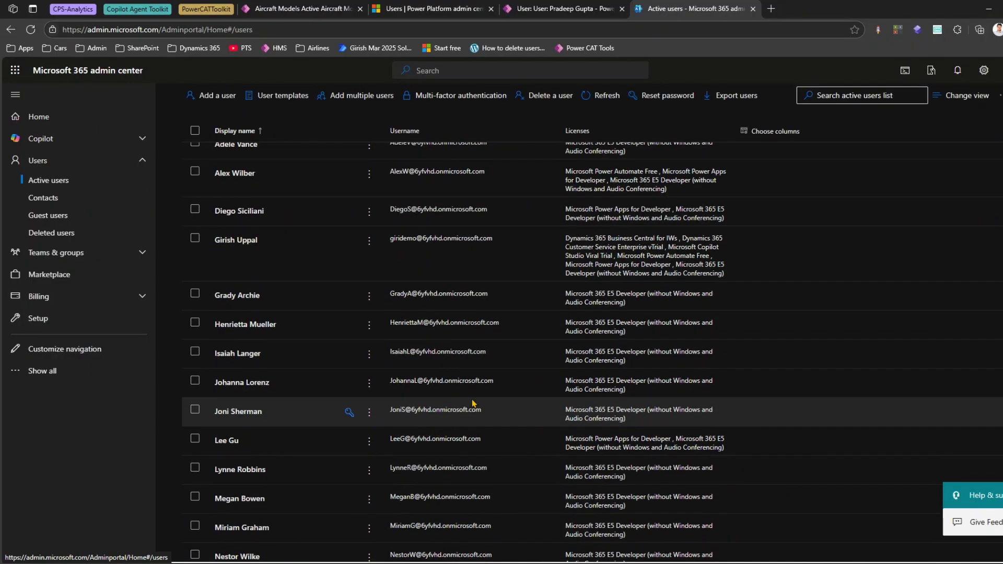
scroll(427, 429, down, 1)
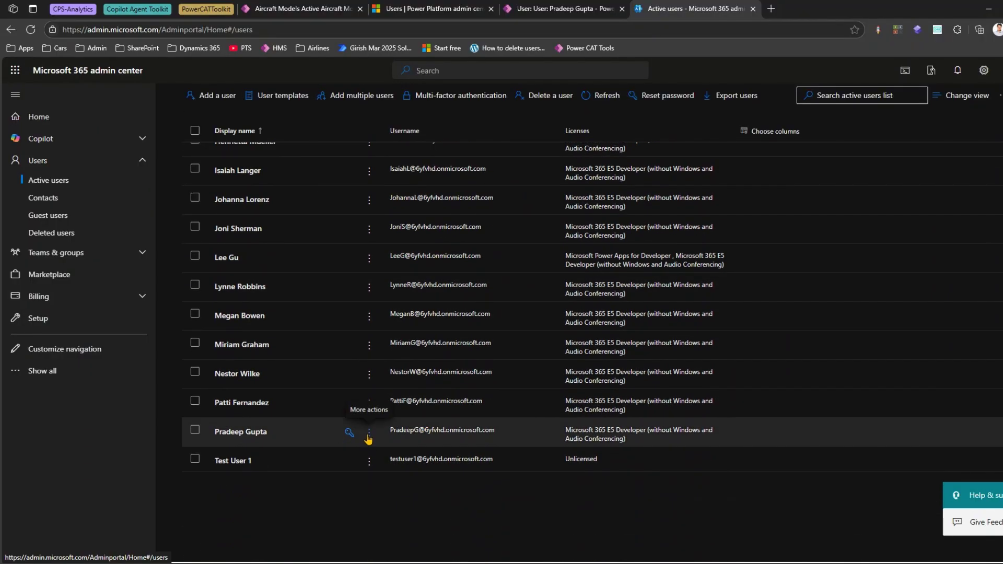
click(369, 434)
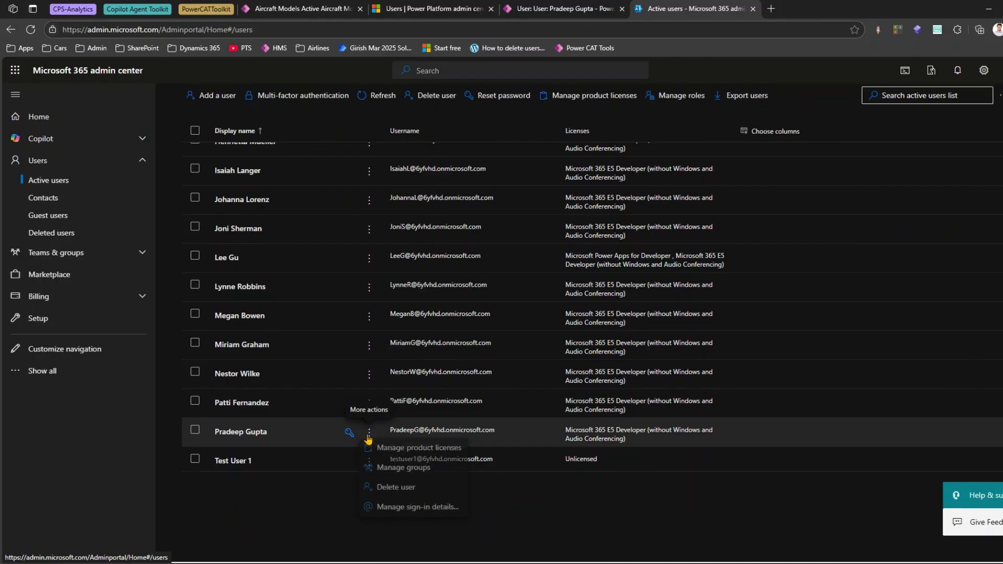
click(230, 434)
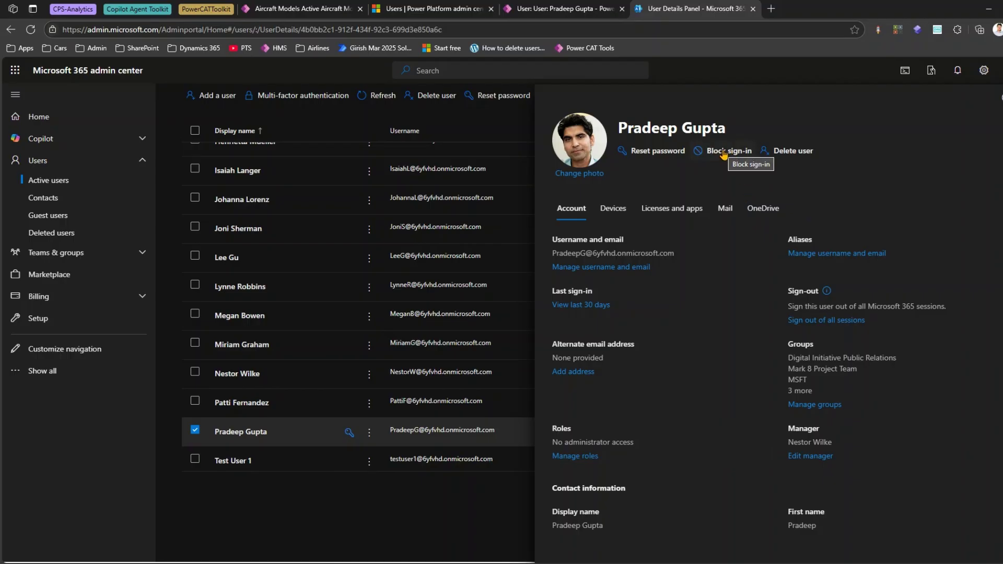
click(790, 152)
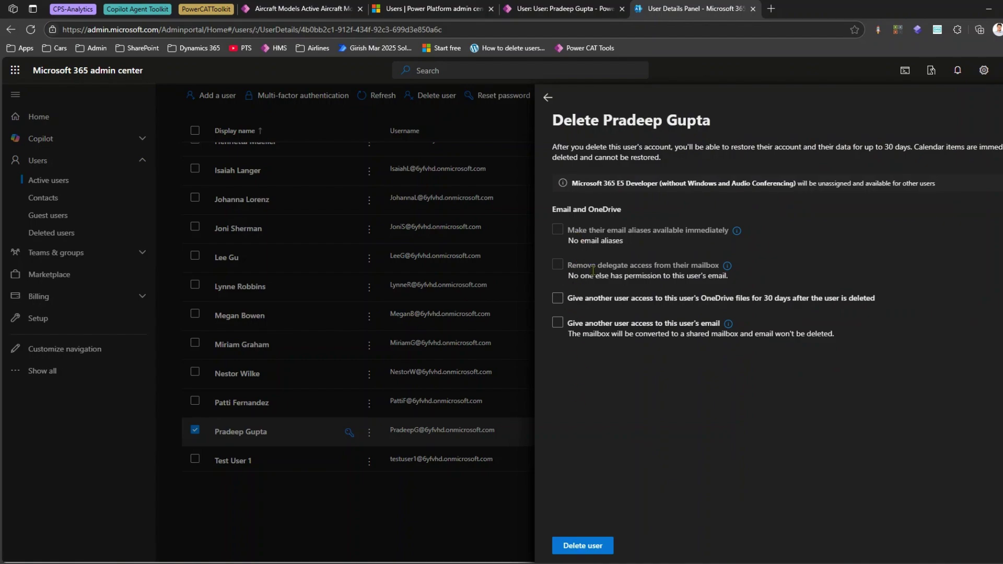
click(593, 550)
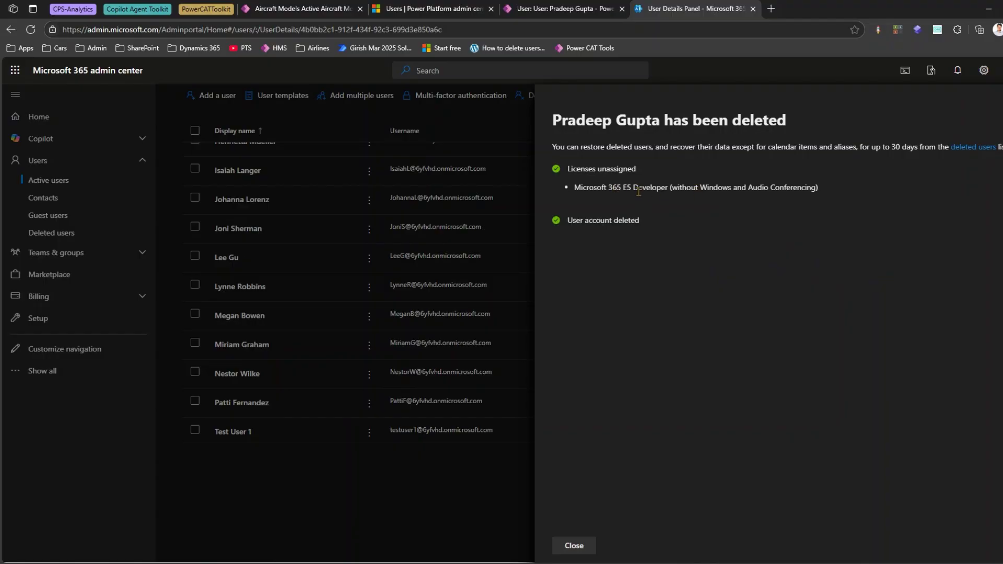
Step: Dismiss the account deletion summary and switch to the Power Platform admin center, filtering the environment's user list to All Users
click(583, 552)
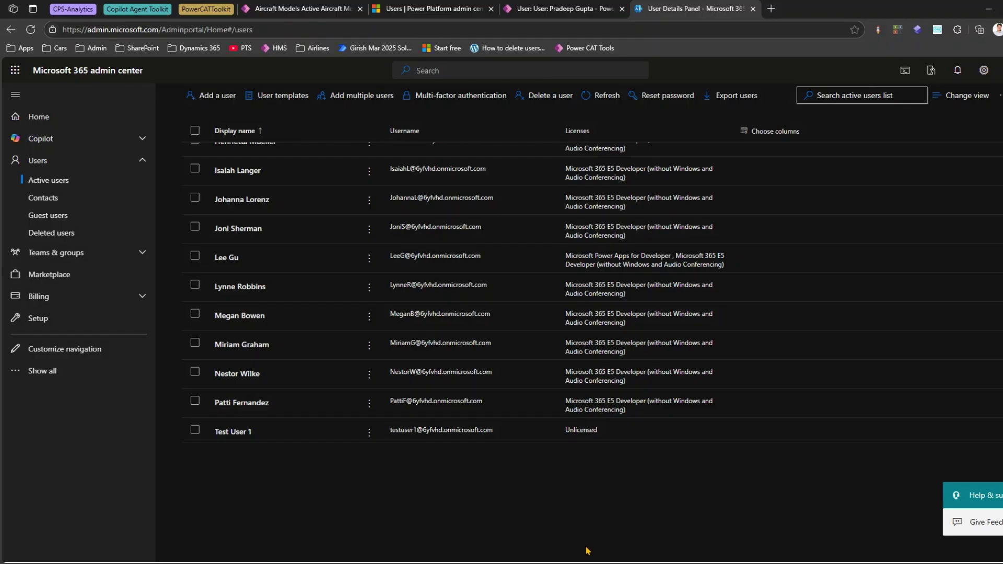
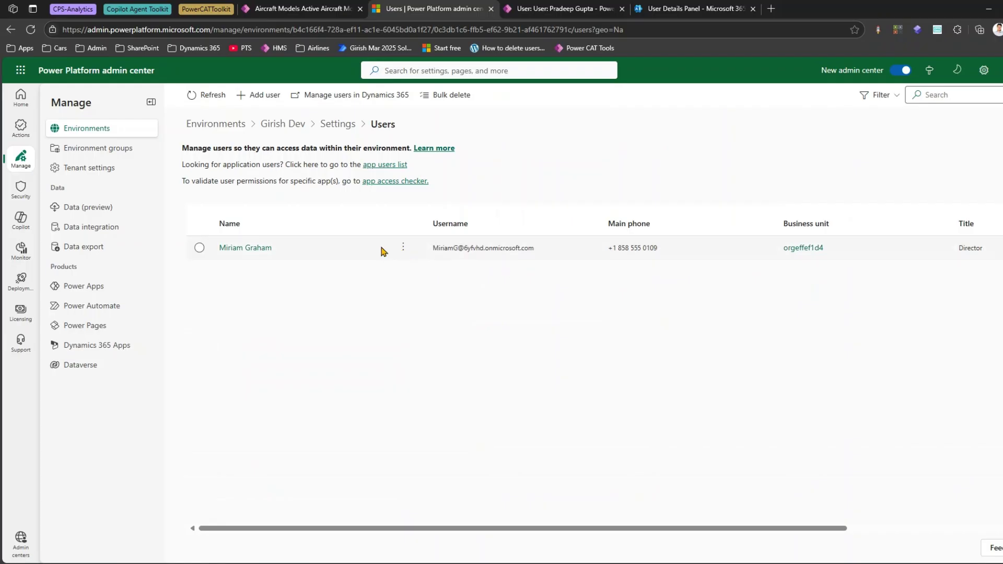
click(890, 99)
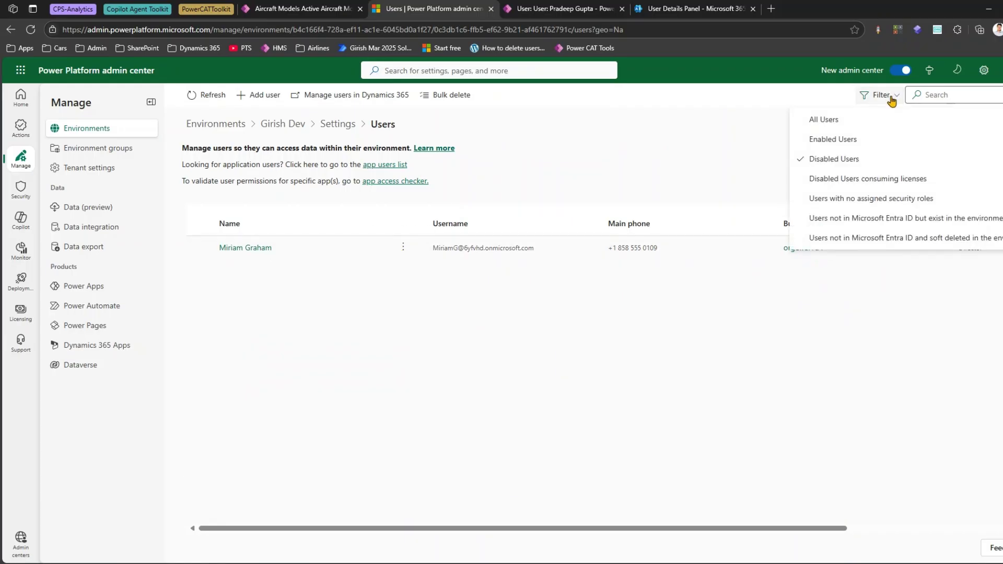
click(842, 122)
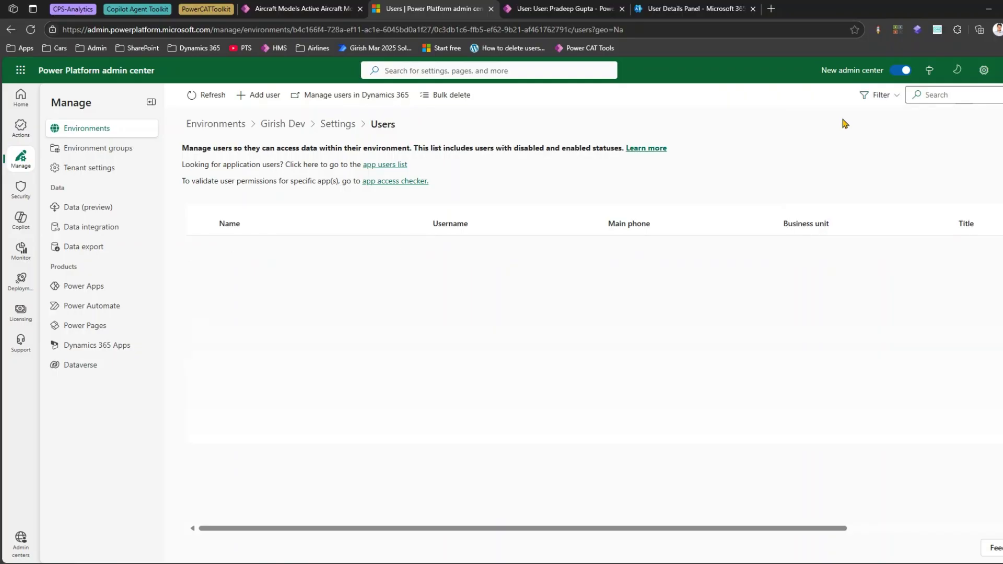
scroll(277, 473, down, 2)
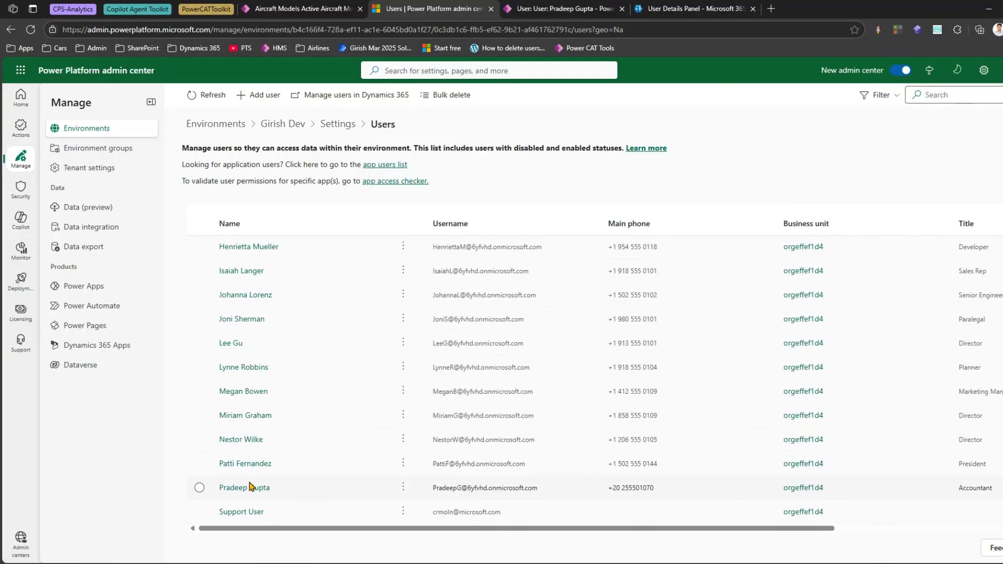
Step: Check the two filters for users not in Microsoft Entra ID, existing and soft deleted in the environment, and return to All Users
click(881, 95)
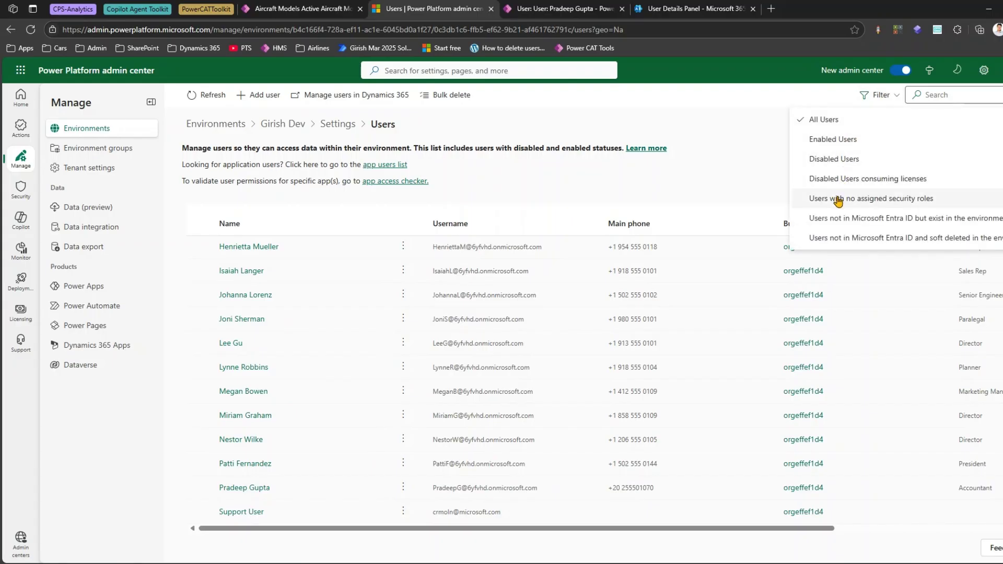
click(868, 220)
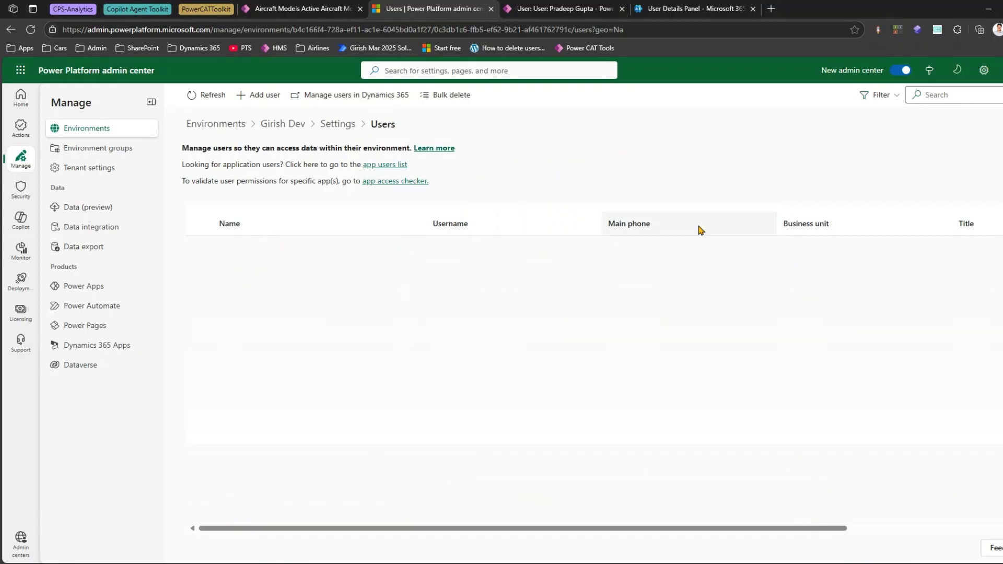
click(898, 96)
click(871, 237)
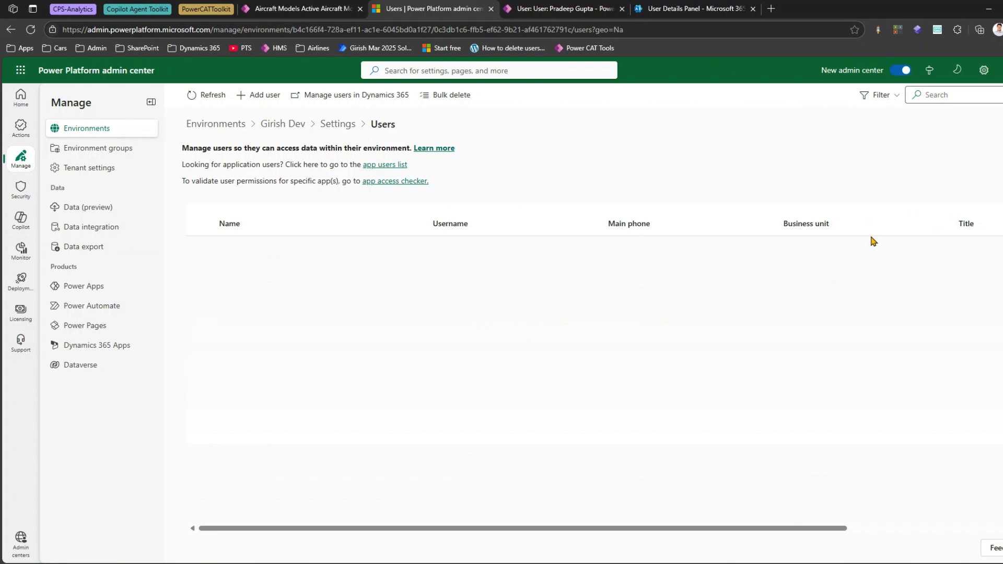
click(893, 94)
click(861, 125)
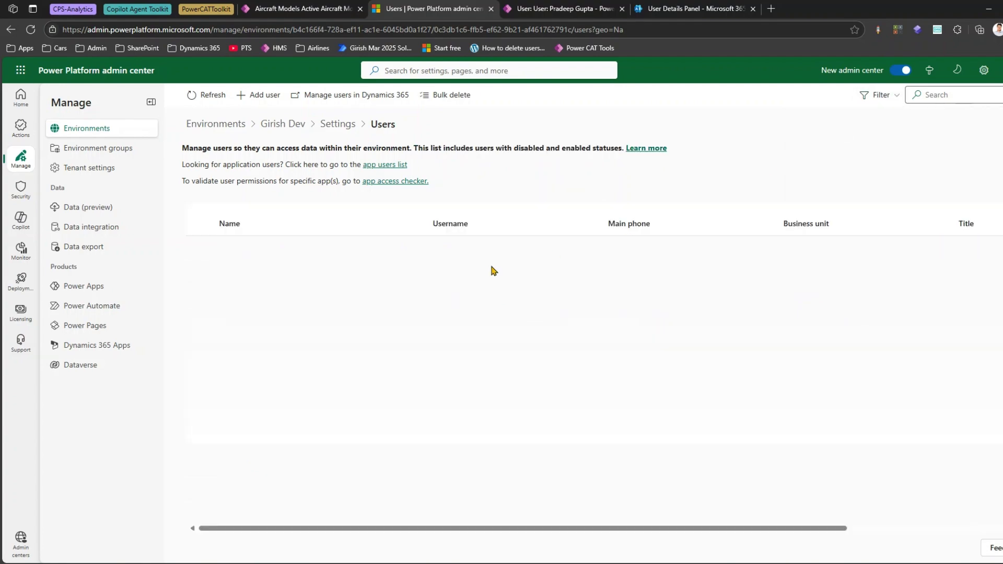
scroll(303, 470, down, 3)
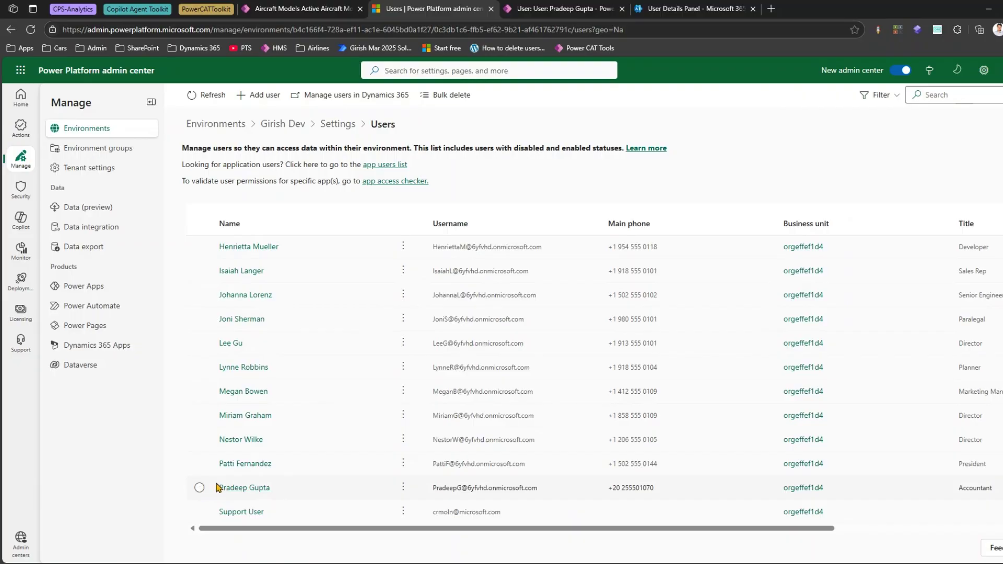
Step: Switch to the accountant's user record in Dynamics 365, reload it and try again to delete it
click(541, 8)
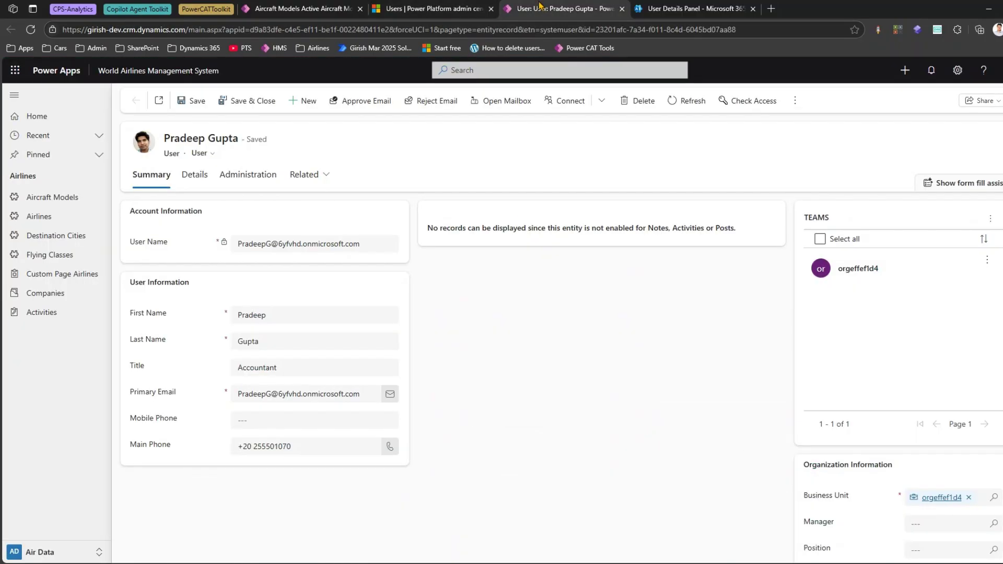
click(455, 33)
key(Return)
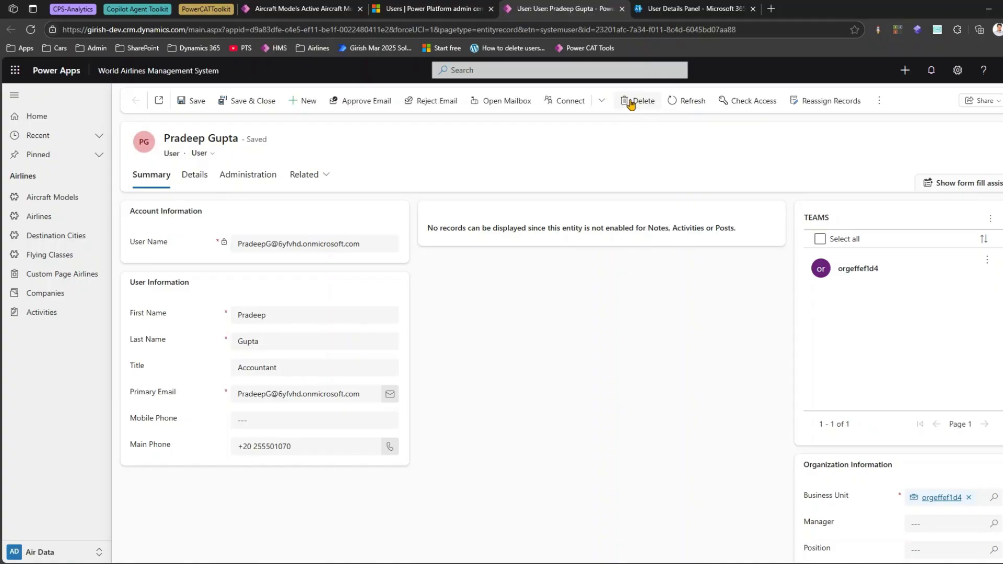
click(630, 104)
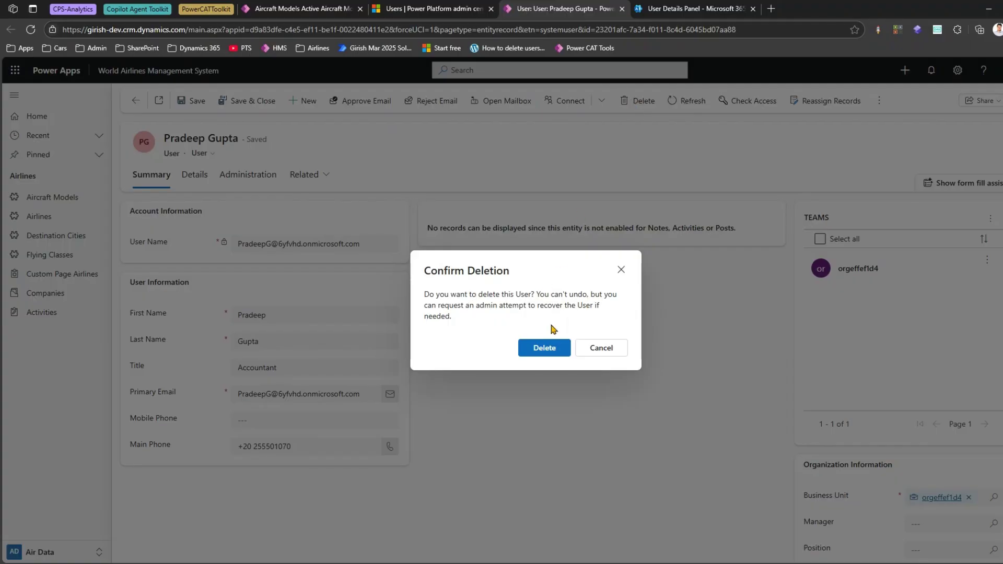
click(538, 349)
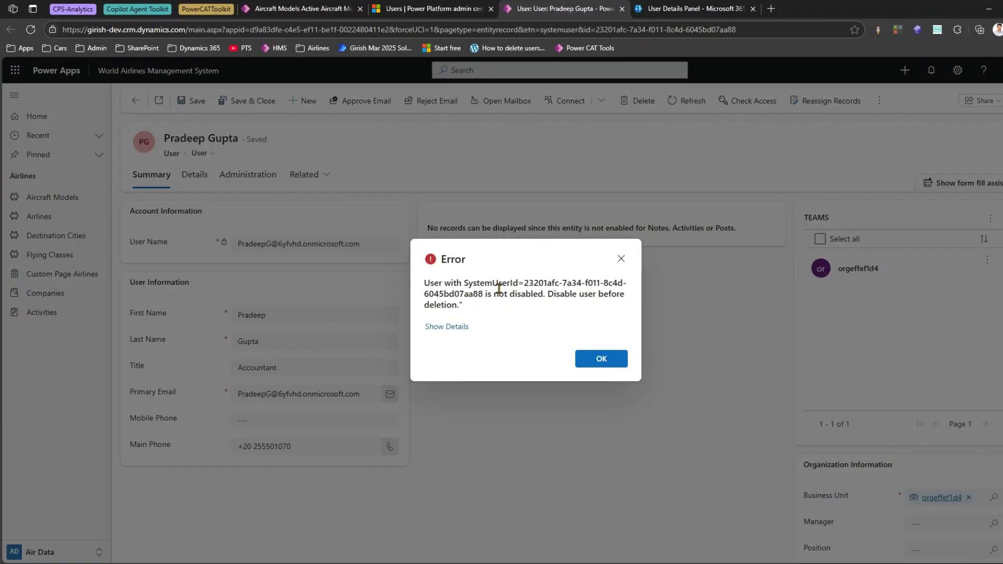
drag(464, 284, 537, 295)
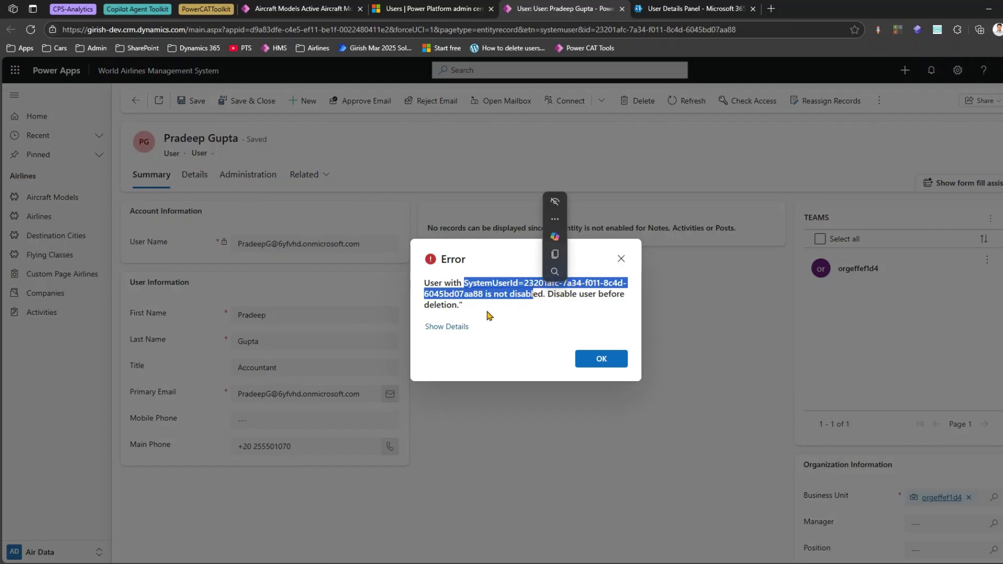
click(596, 359)
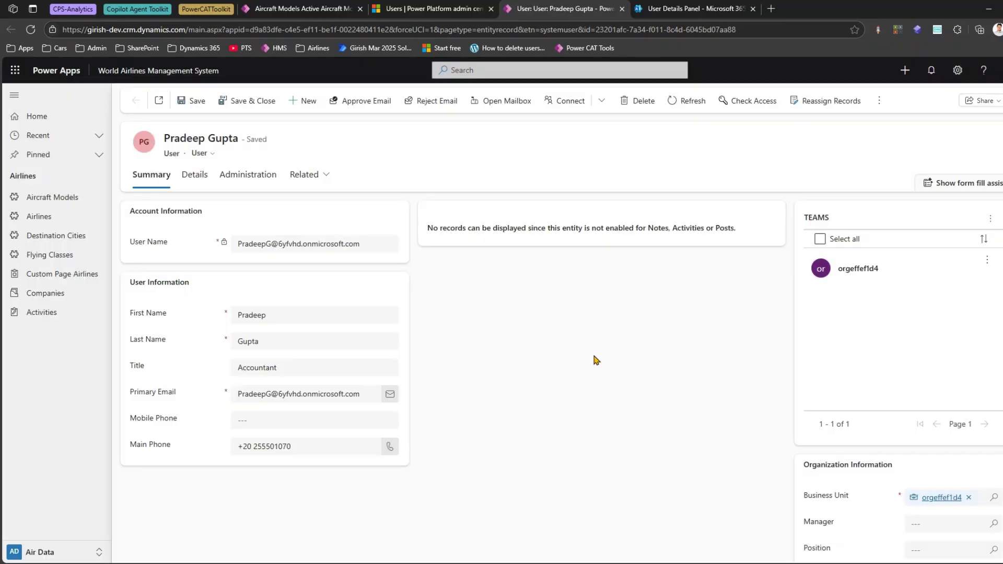
Step: Open the Azure portal in a new browser tab and sign in with the demo tenant's admin account
click(667, 9)
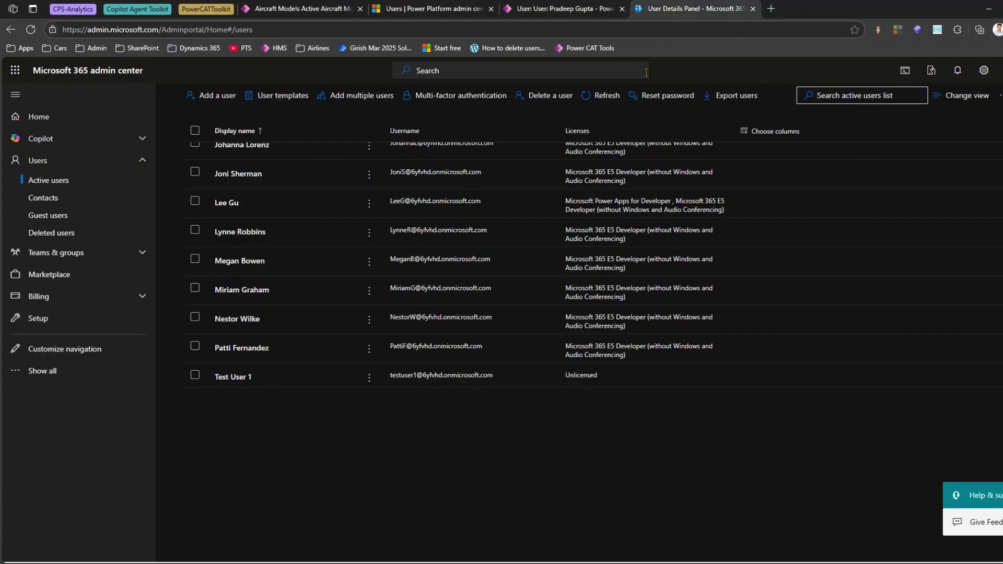
click(772, 15)
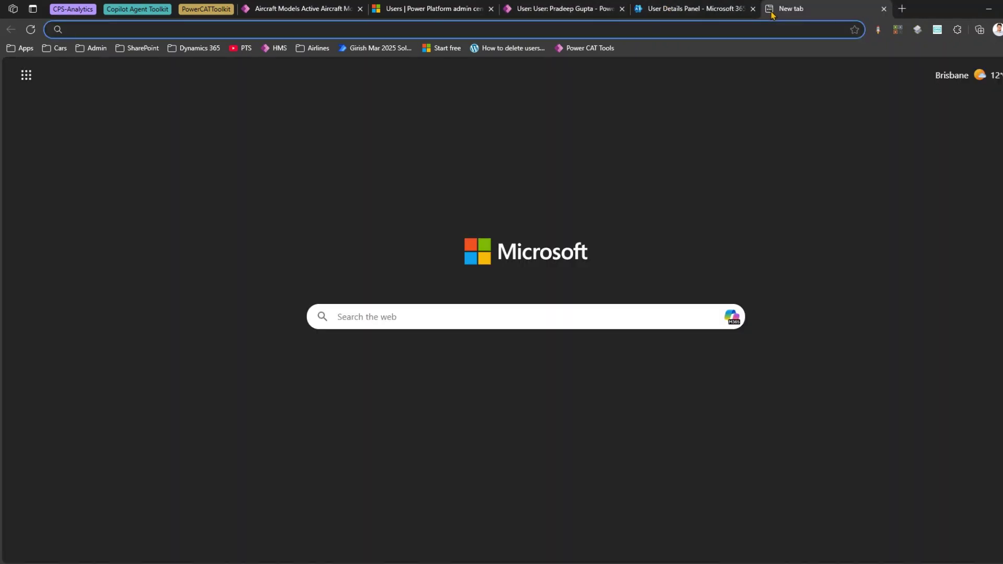
text(portal)
key(Return)
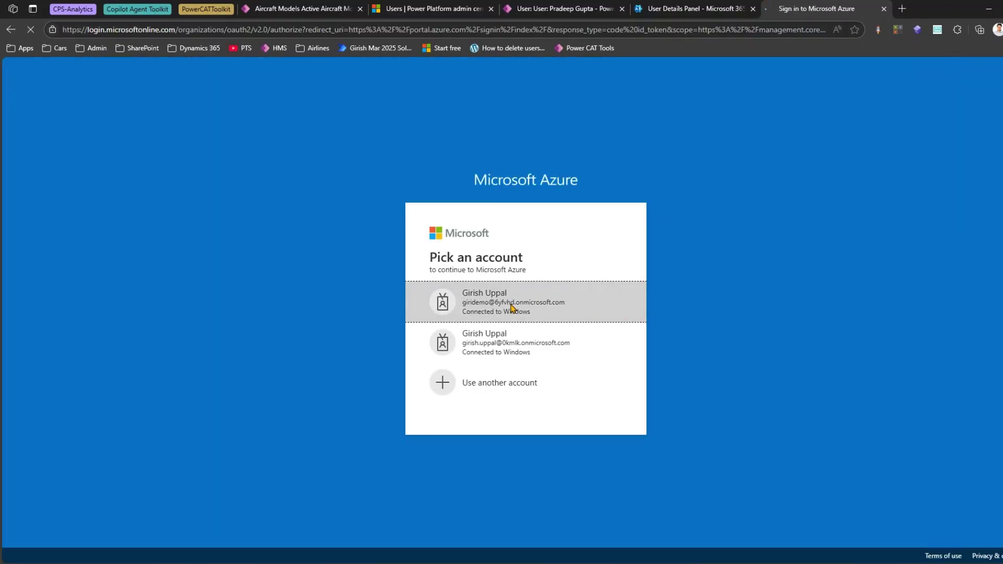
click(511, 307)
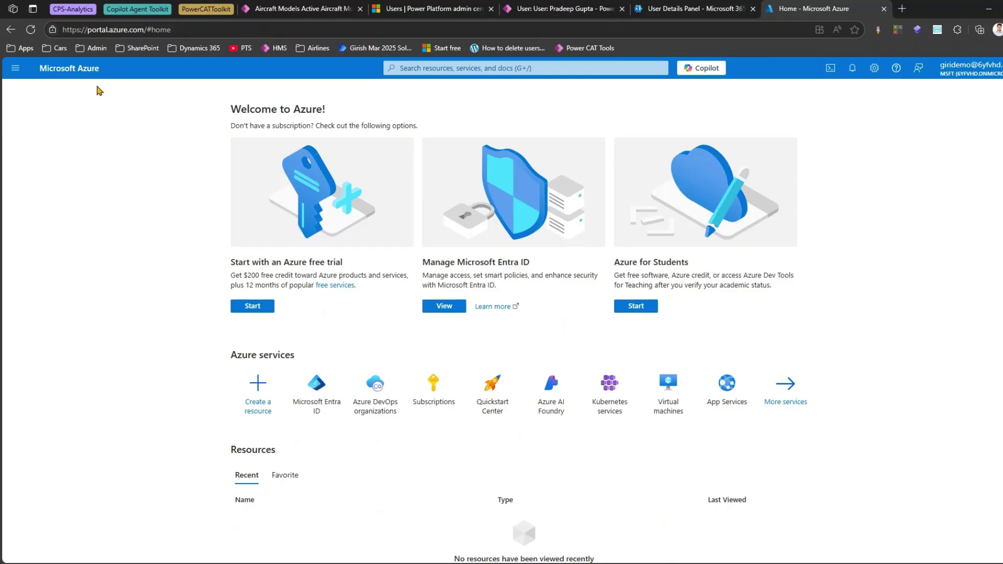
Step: Open the list of all users in Microsoft Entra ID and look through it for the deleted accountant
click(15, 67)
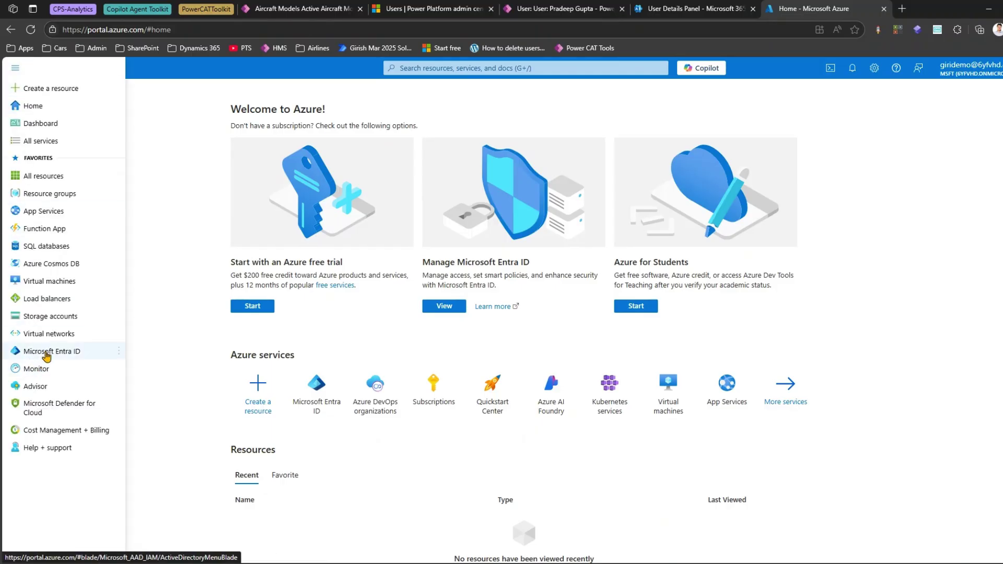
click(320, 400)
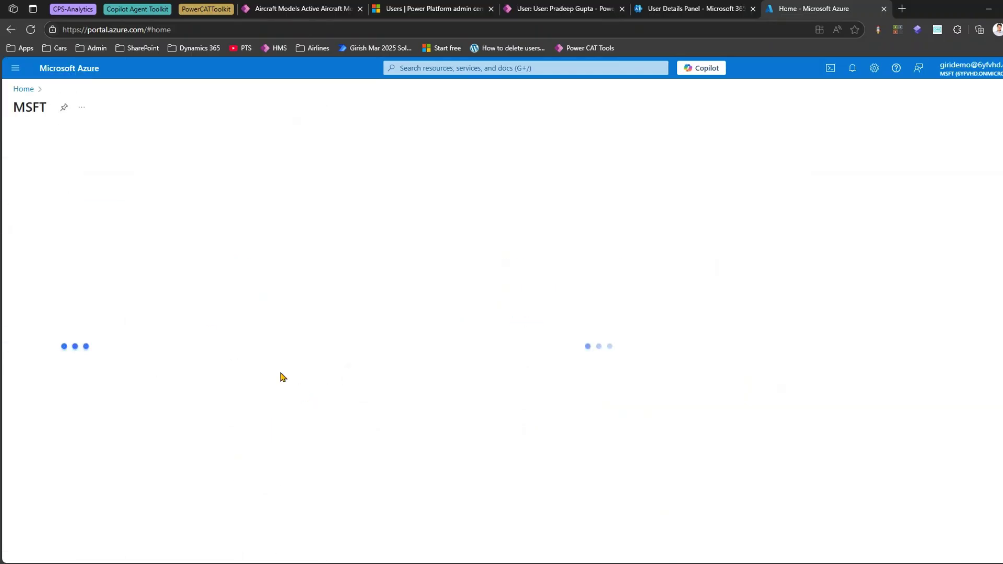
click(50, 230)
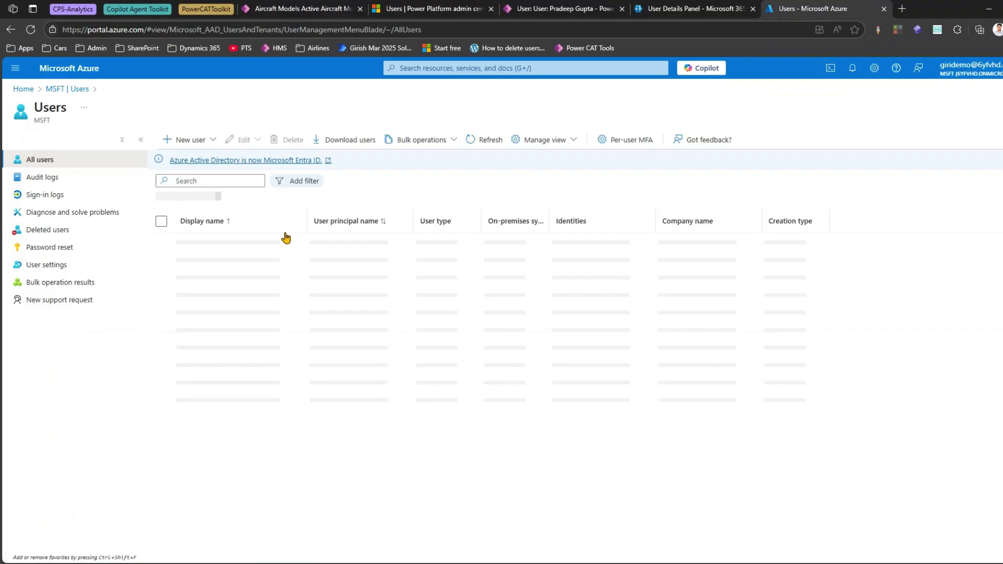
scroll(238, 499, down, 1)
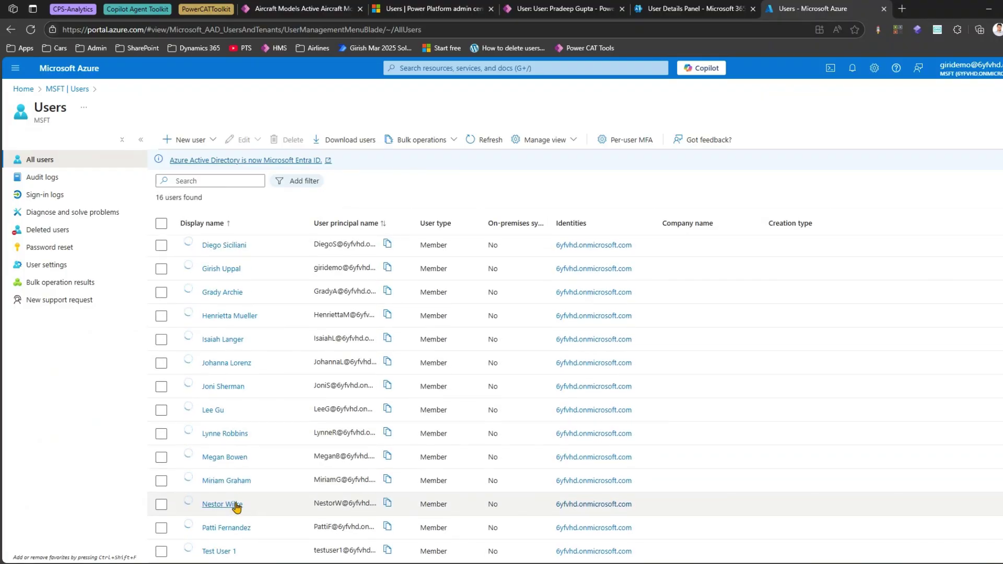
scroll(230, 509, up, 1)
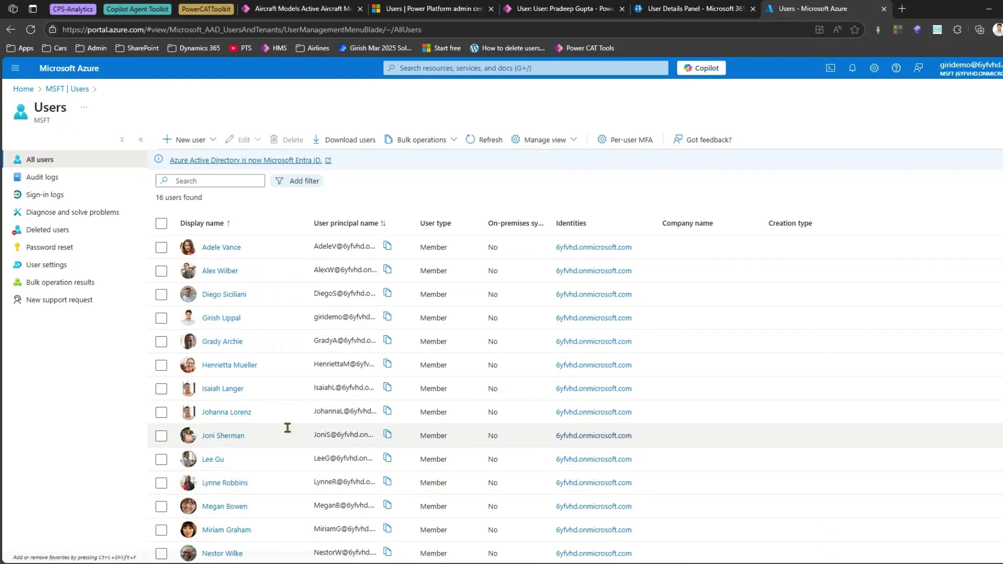
scroll(287, 428, down, 1)
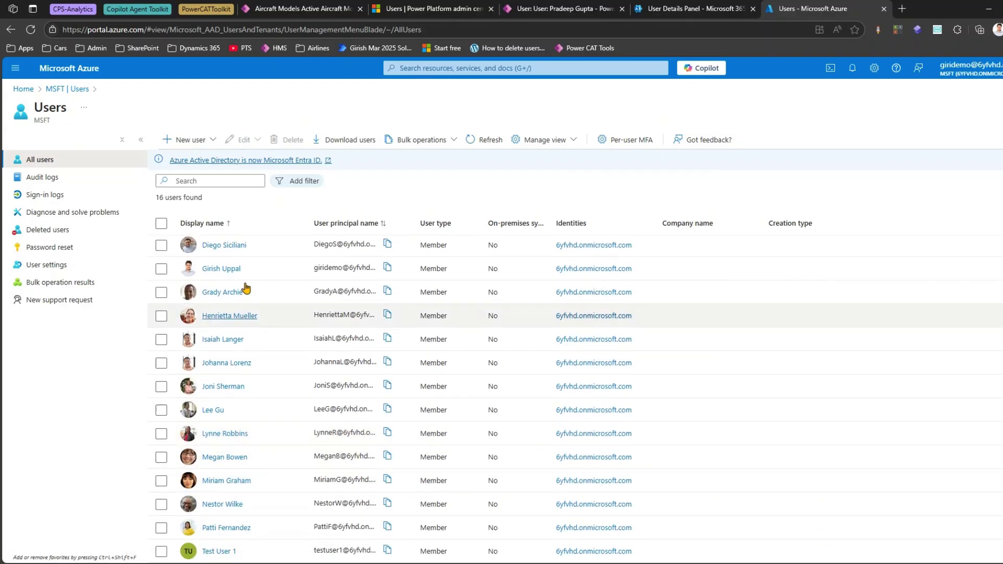
scroll(237, 262, up, 1)
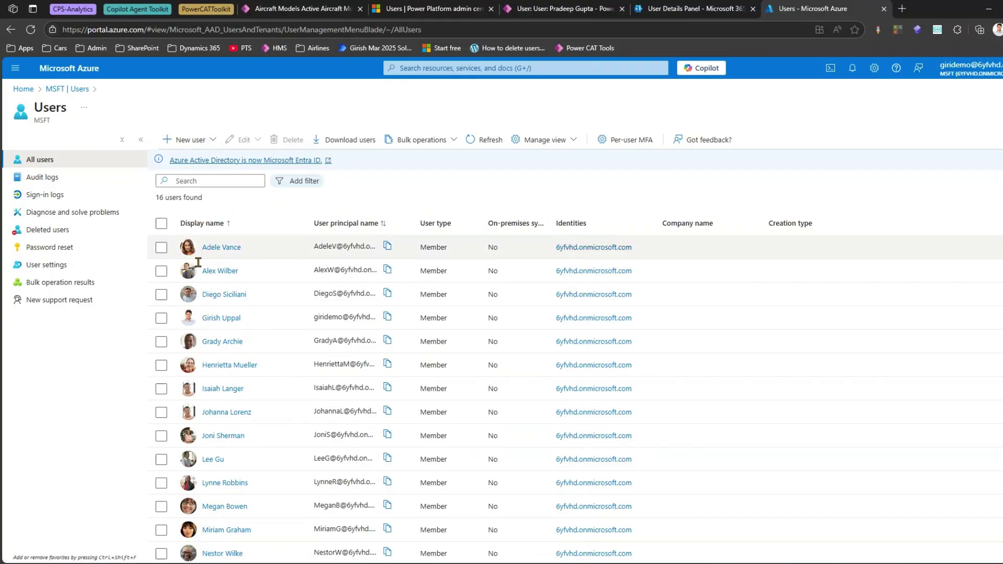
scroll(248, 365, down, 1)
scroll(248, 366, down, 1)
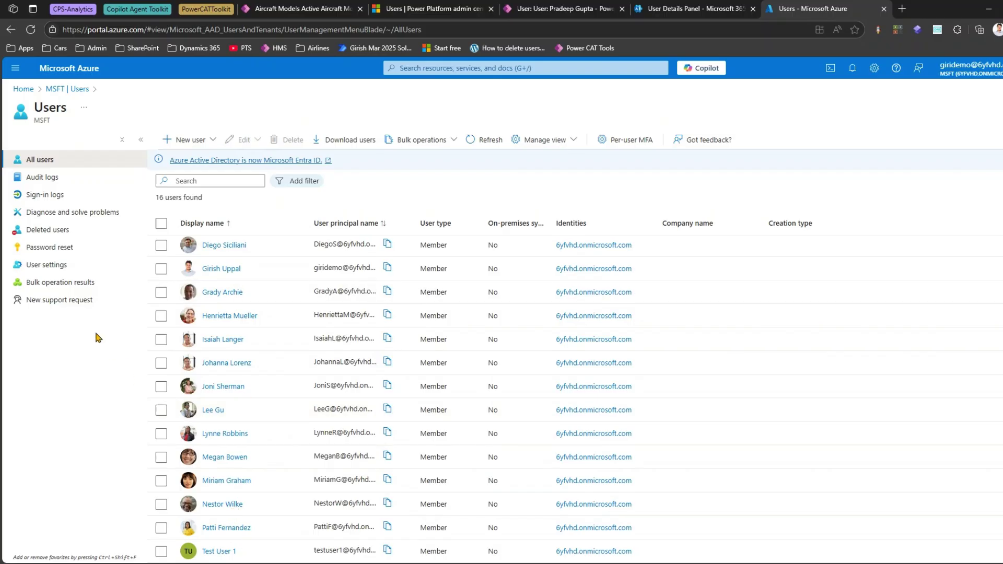
Step: Permanently delete the accountant's account from the deleted users in Microsoft Entra ID
click(41, 230)
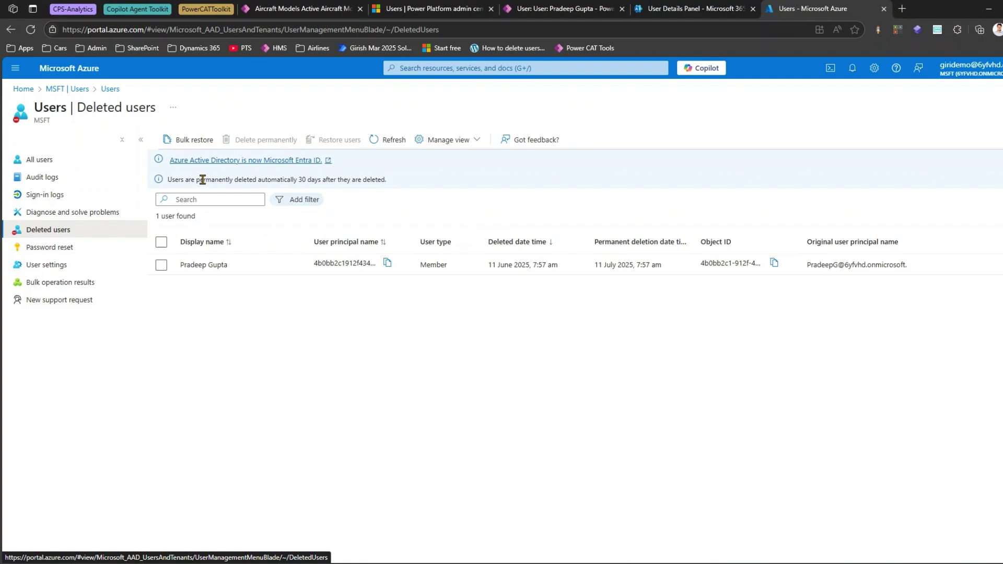
drag(203, 180, 392, 183)
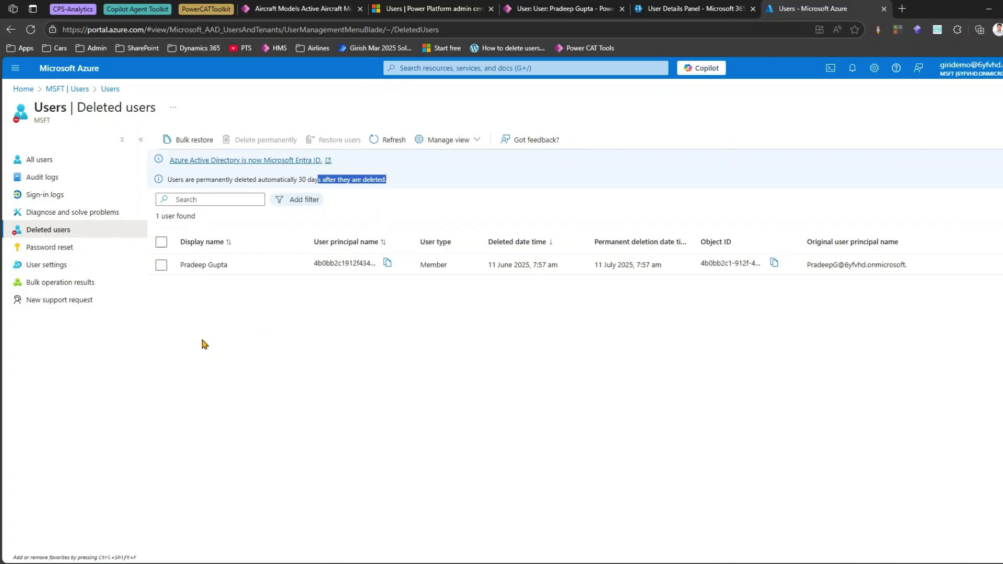
click(163, 268)
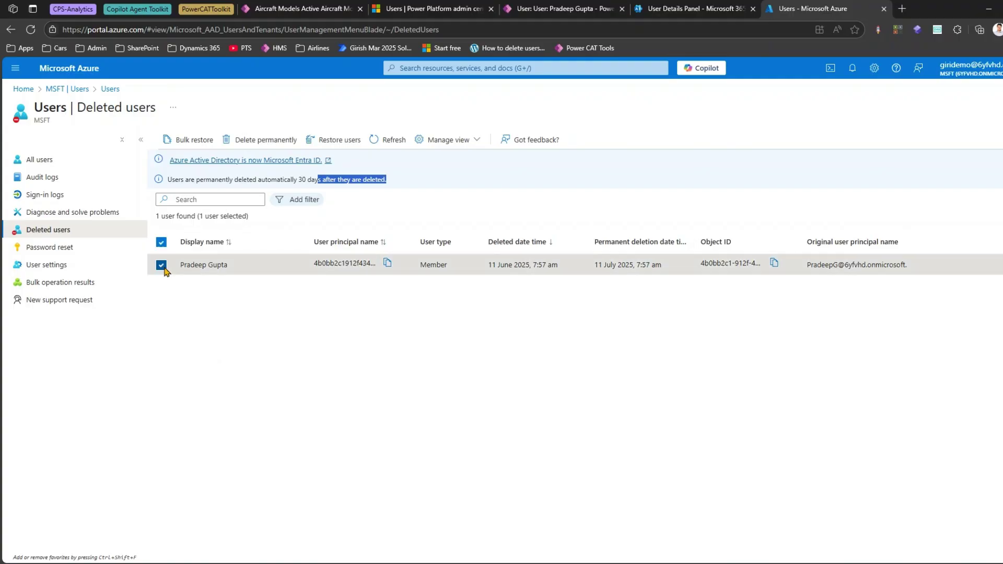
click(261, 142)
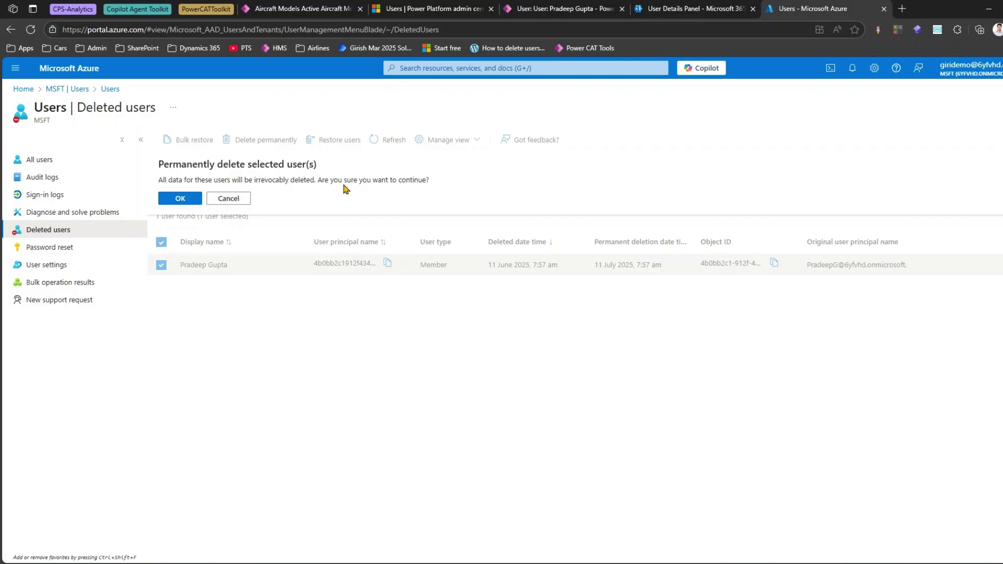
click(190, 200)
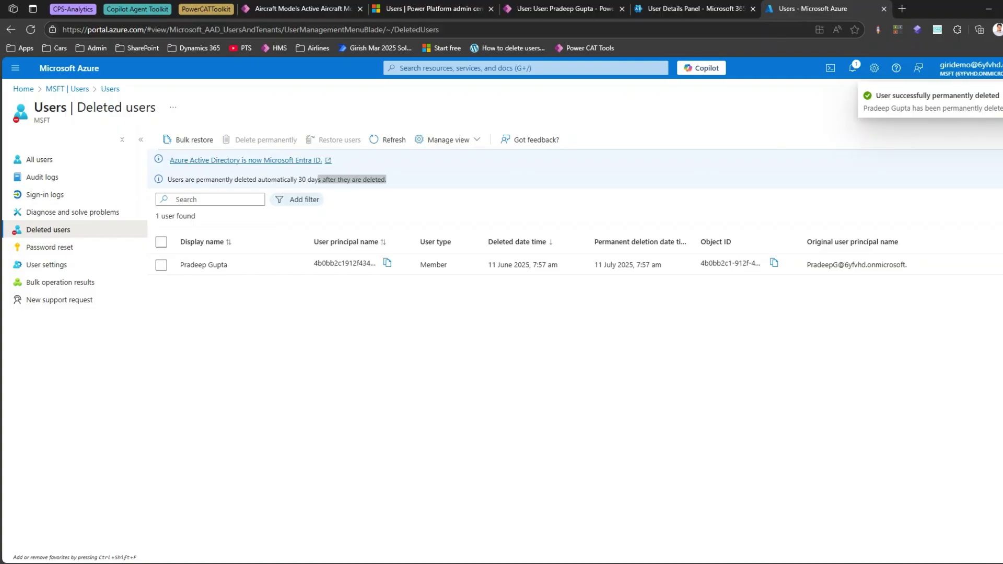
Step: Switch back to the Power Platform admin center and refresh the environment's user list
click(428, 9)
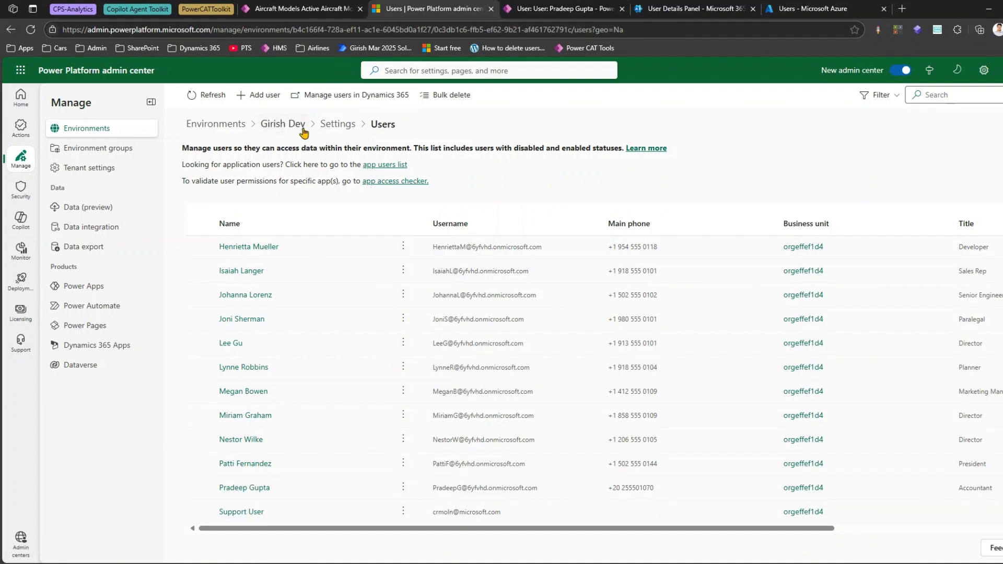
click(205, 96)
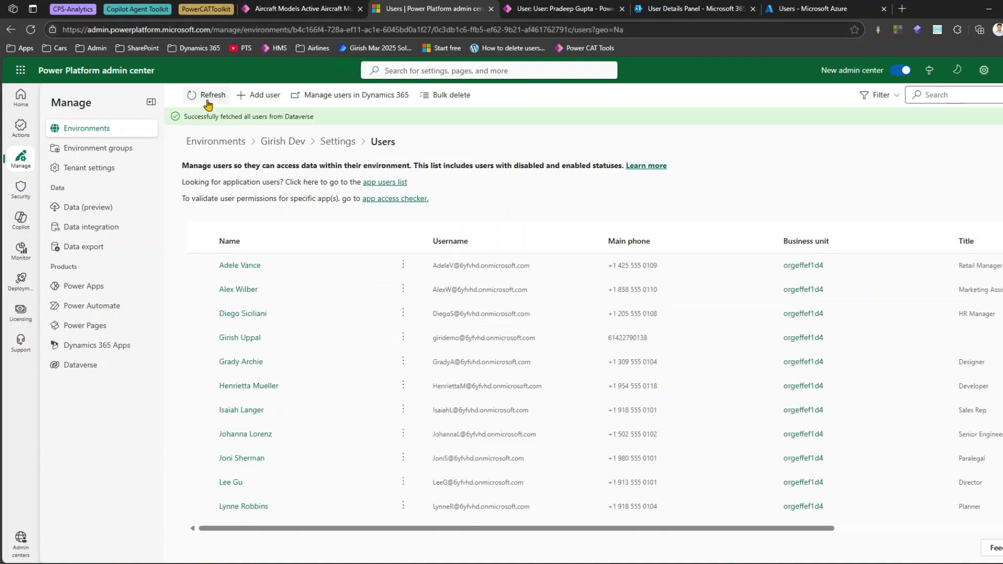
Step: Refresh the environment's user list, reload the page, and check the accountant's entry and its available actions
scroll(300, 359, down, 3)
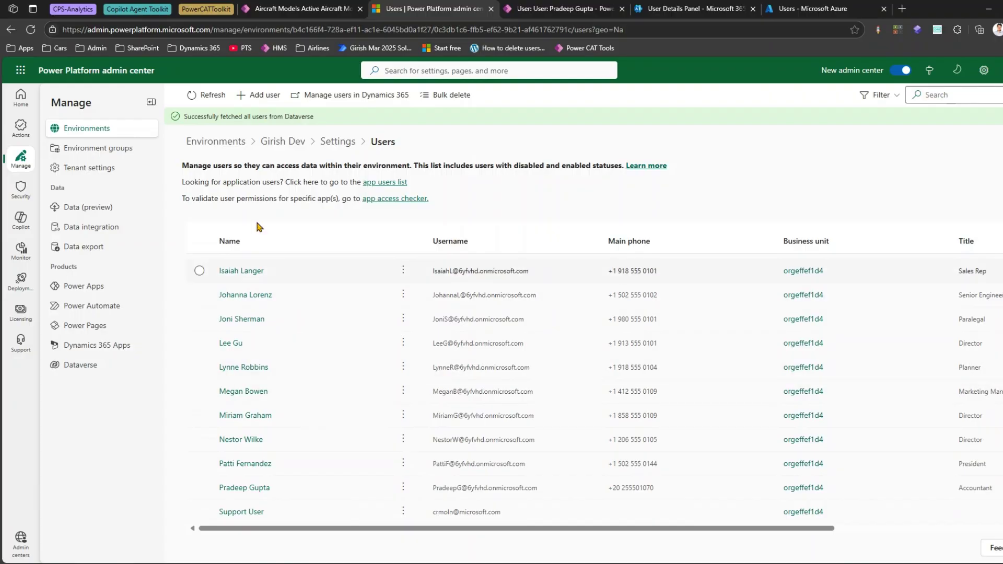
click(211, 95)
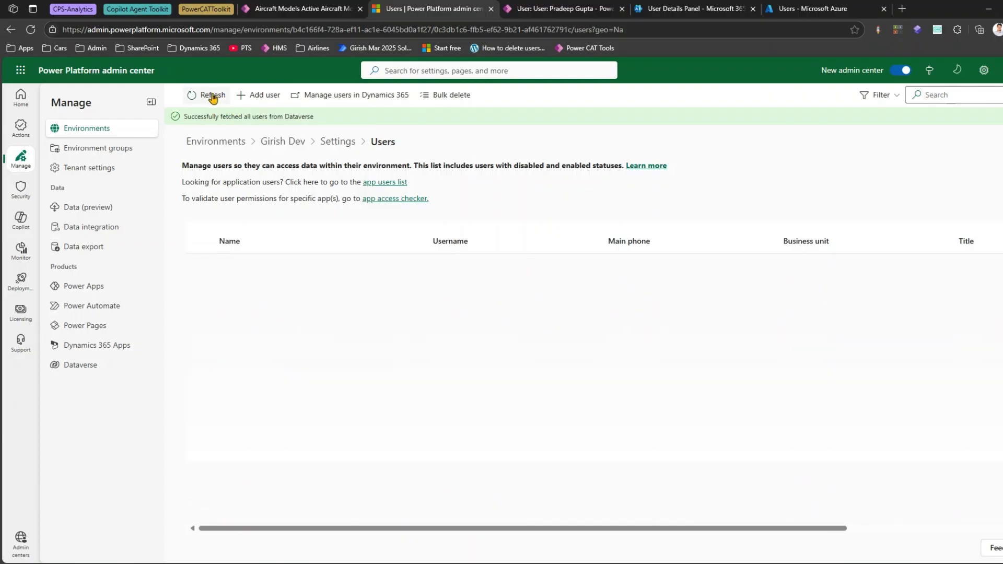
click(234, 32)
key(Return)
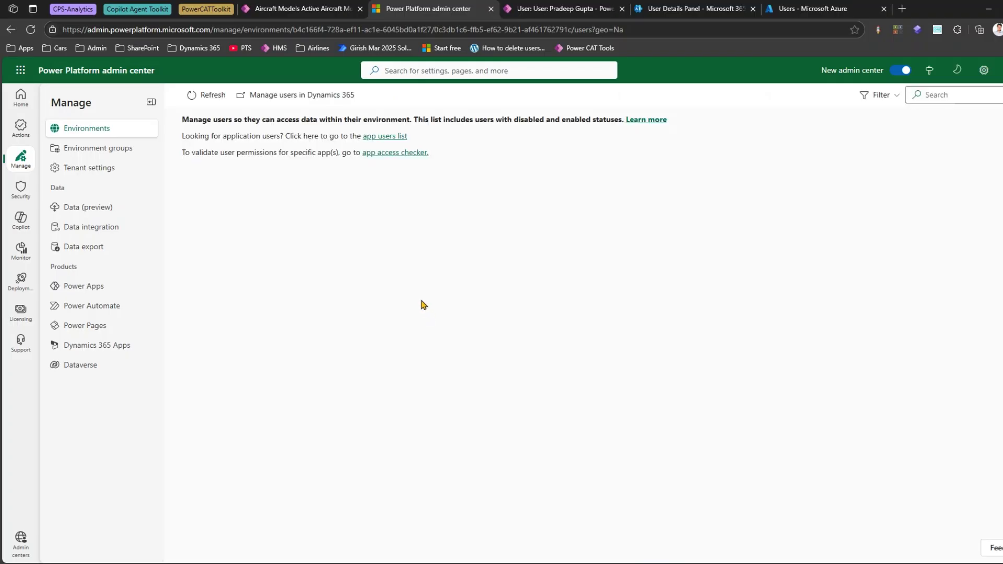
scroll(360, 408, down, 2)
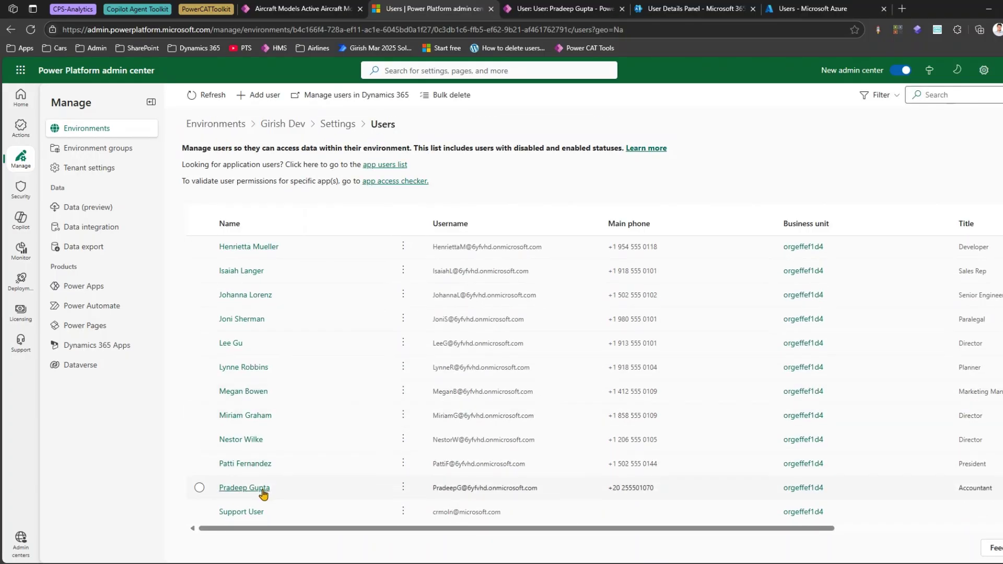
click(403, 487)
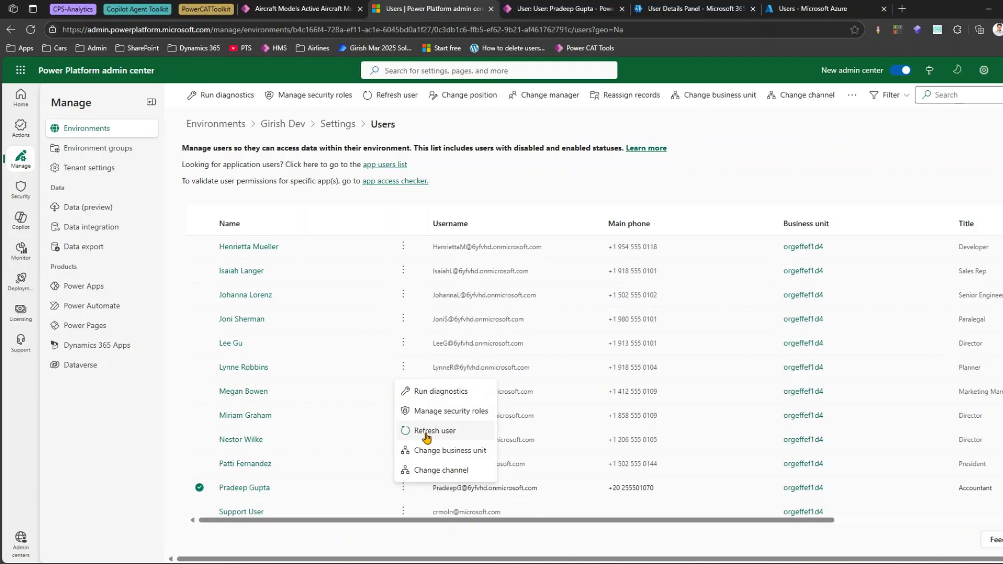
click(521, 201)
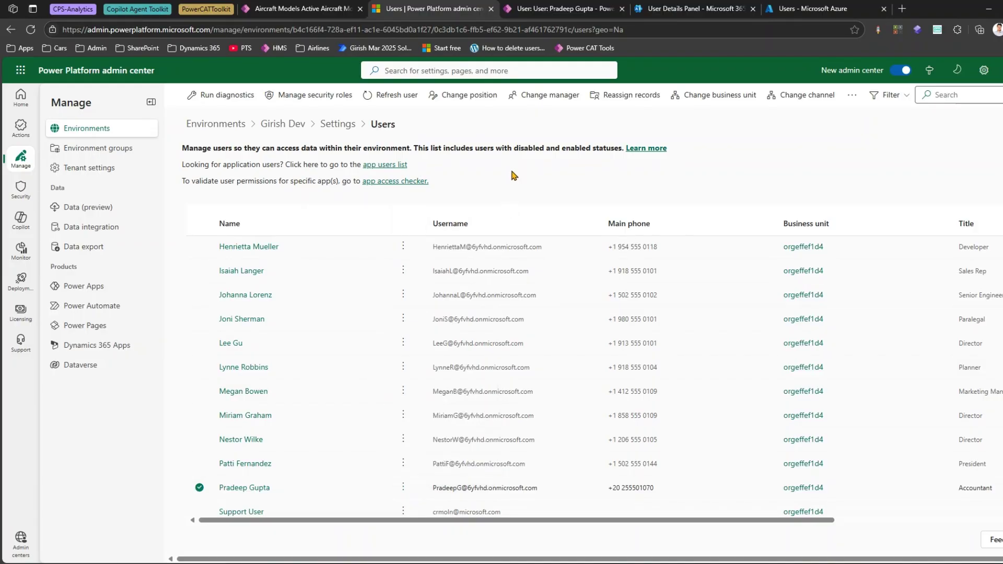
Step: Switch to the accountant's user record in the World Airlines Management System app, reload it and try to delete the record
click(564, 8)
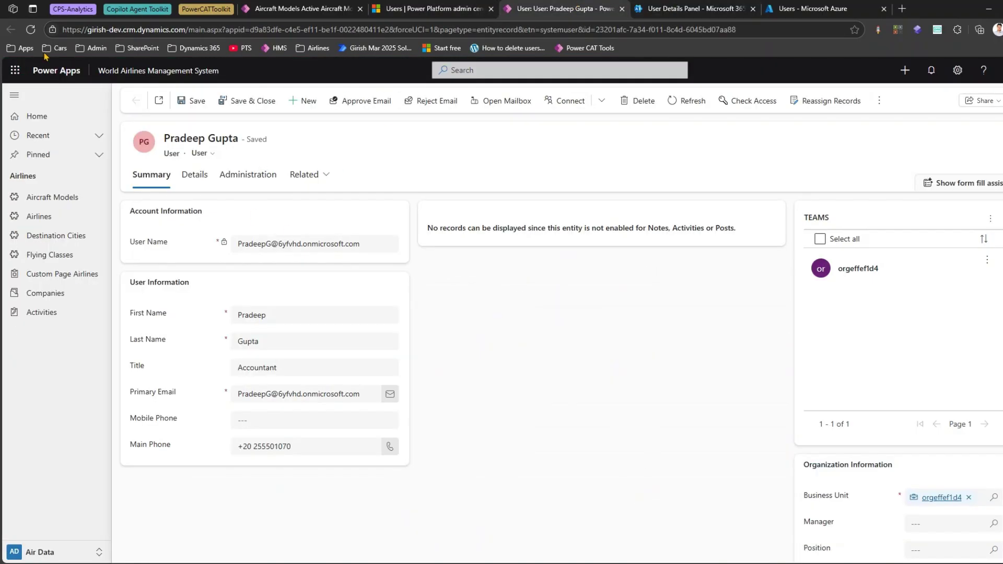
click(156, 30)
key(Return)
click(636, 105)
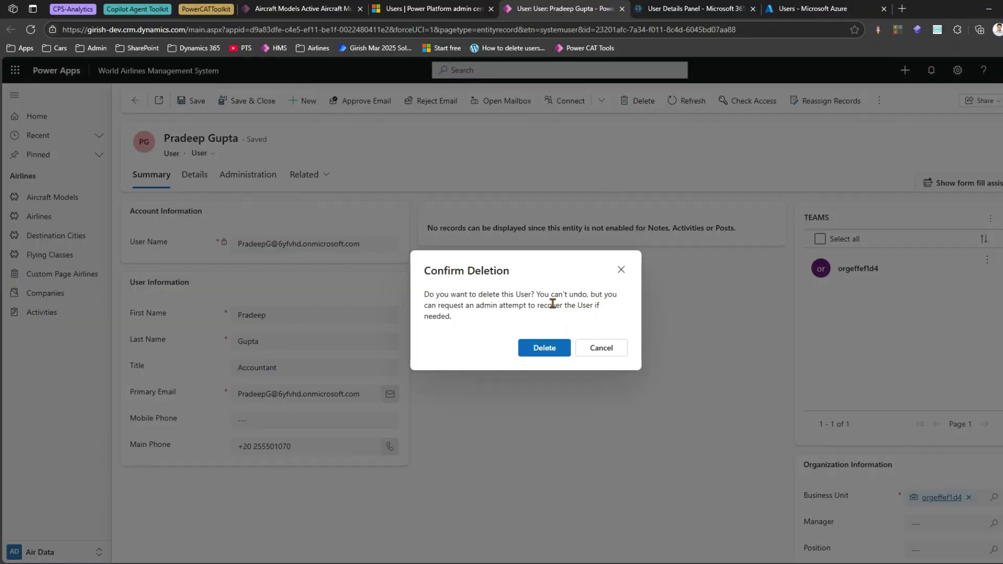
click(545, 348)
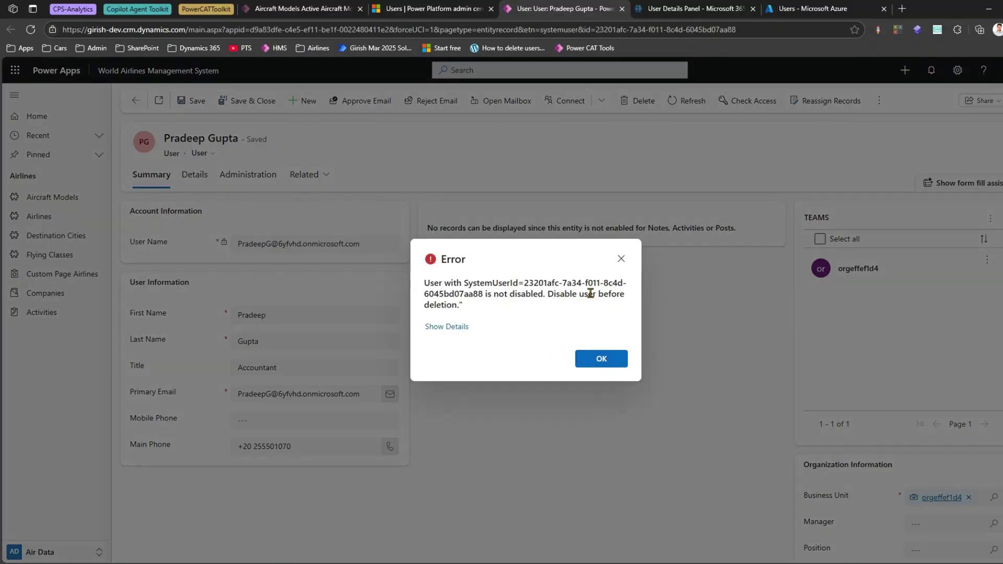
click(602, 359)
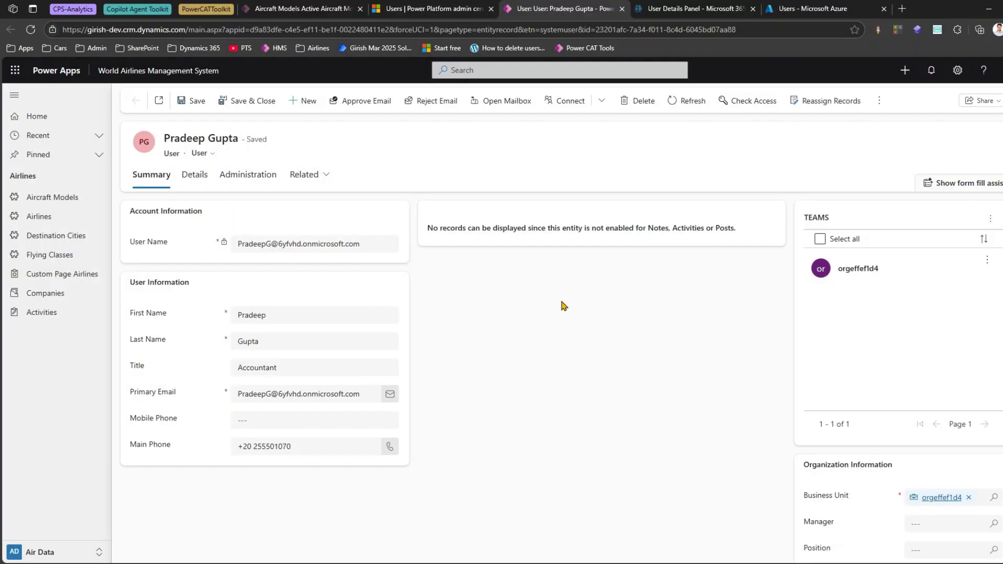
Step: Run Refresh user on the accountant in the Power Platform admin center and show the technical details of the outcome
click(428, 8)
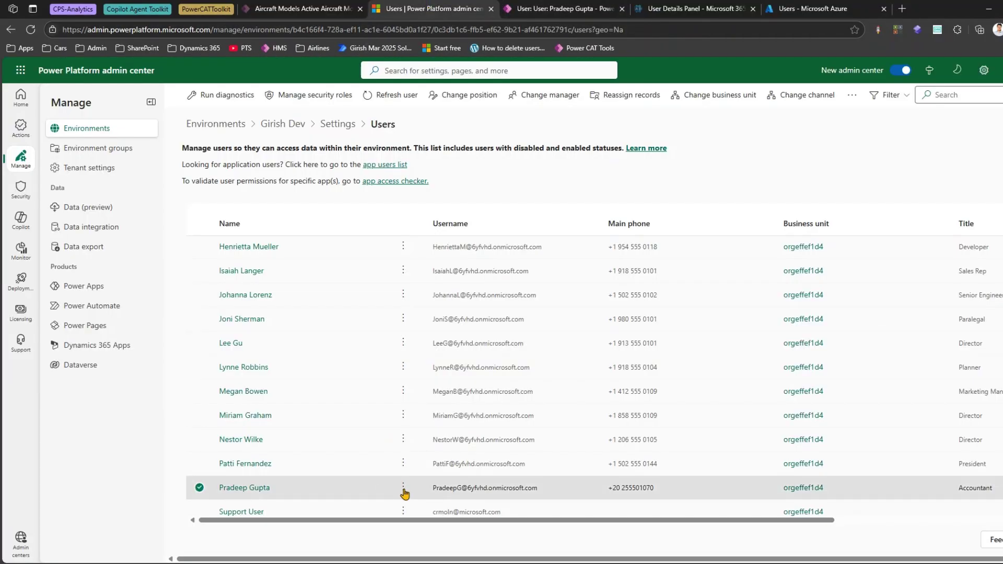
click(404, 491)
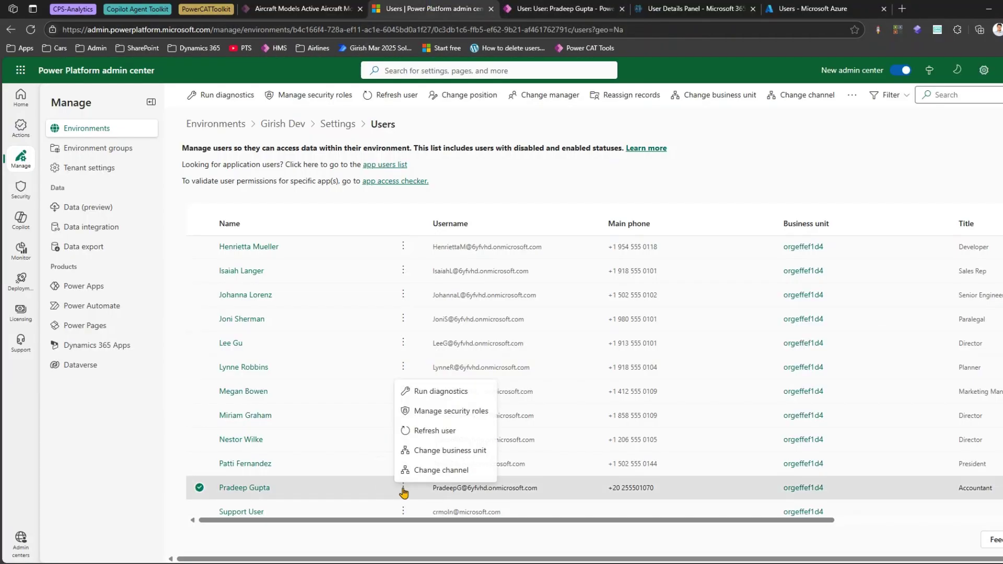
click(427, 430)
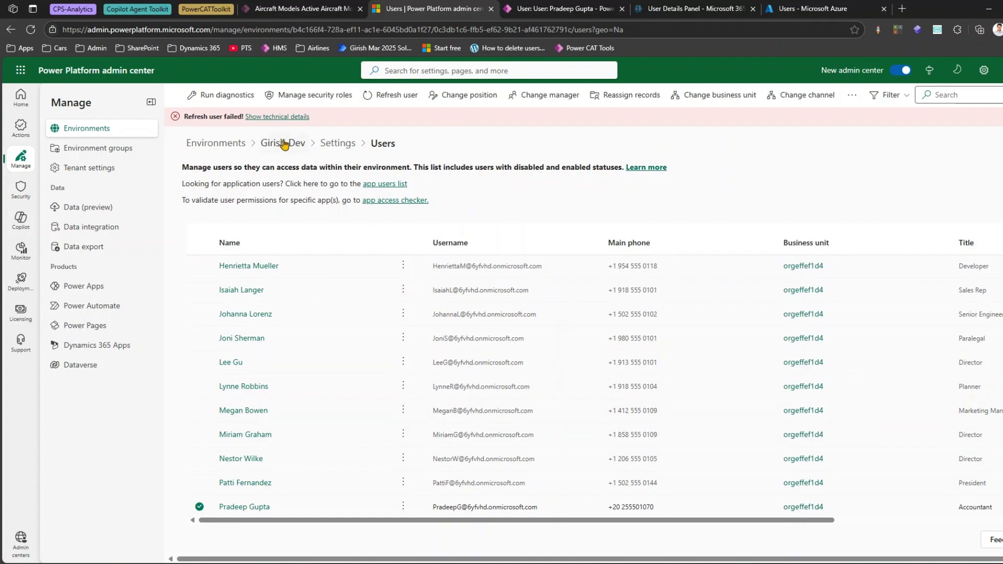
click(276, 117)
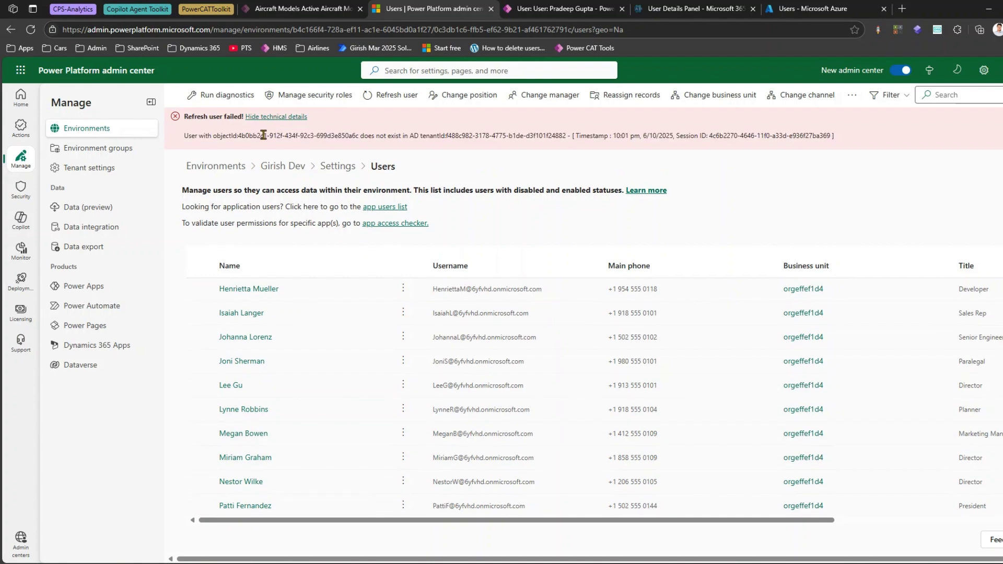
drag(264, 136, 443, 136)
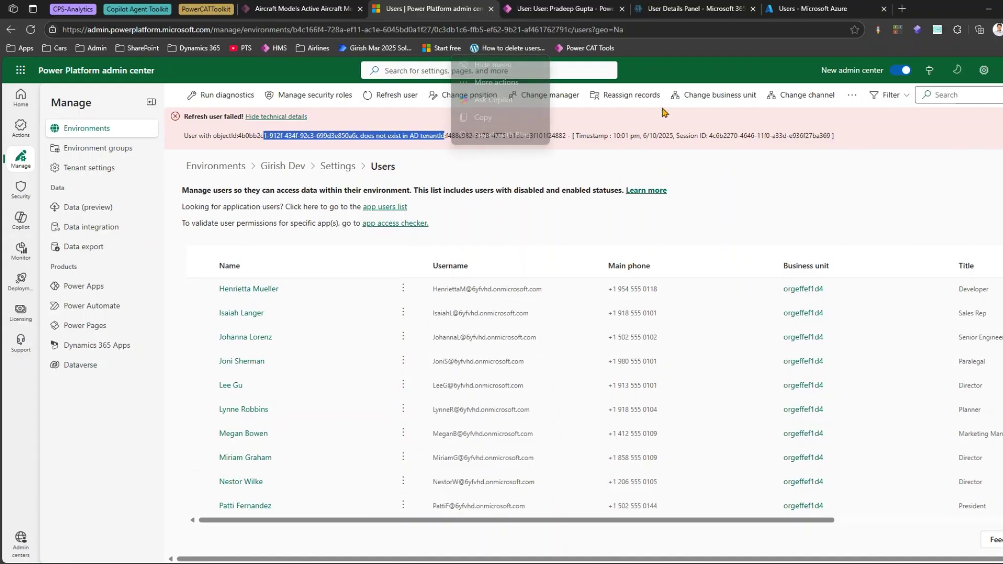
drag(665, 113, 833, 160)
Step: Filter the environment's user list to Disabled Users and open the accountant's user details
click(891, 95)
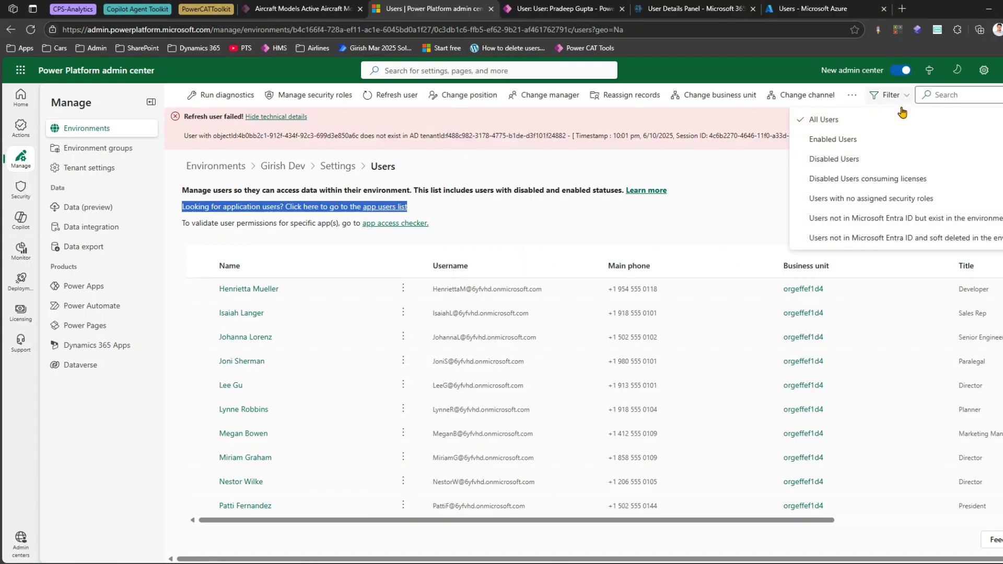
click(846, 159)
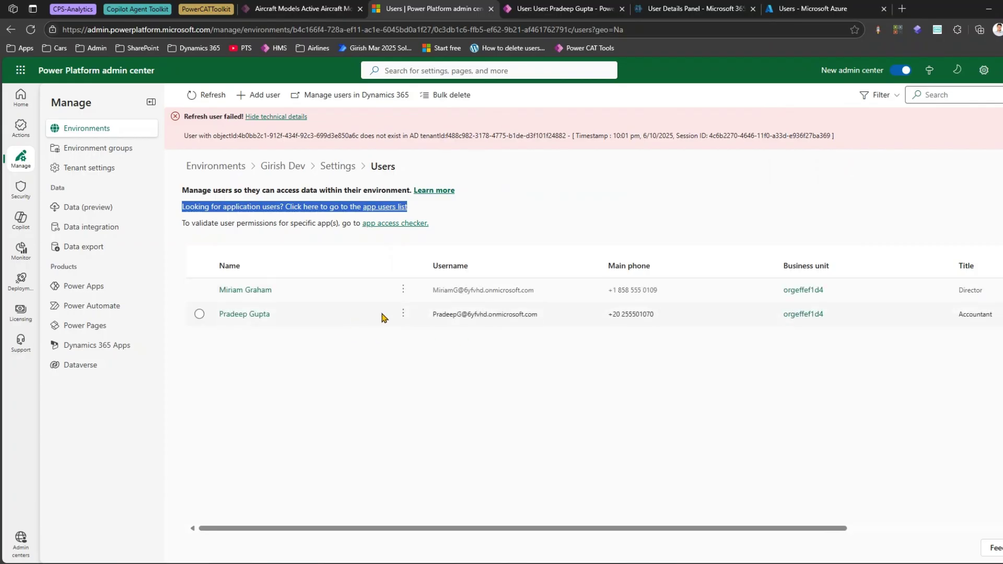
click(403, 313)
click(322, 345)
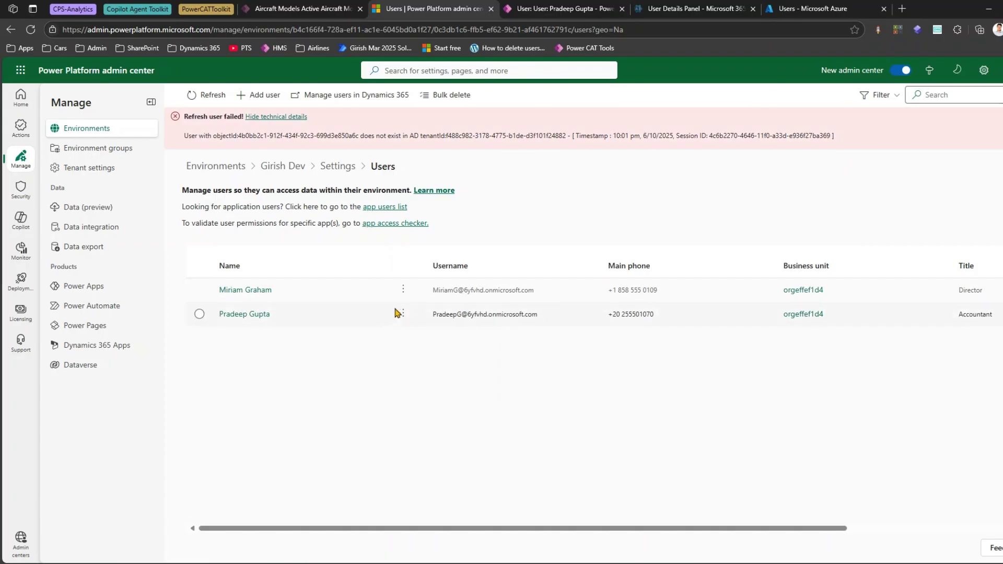
click(403, 312)
click(361, 345)
click(258, 314)
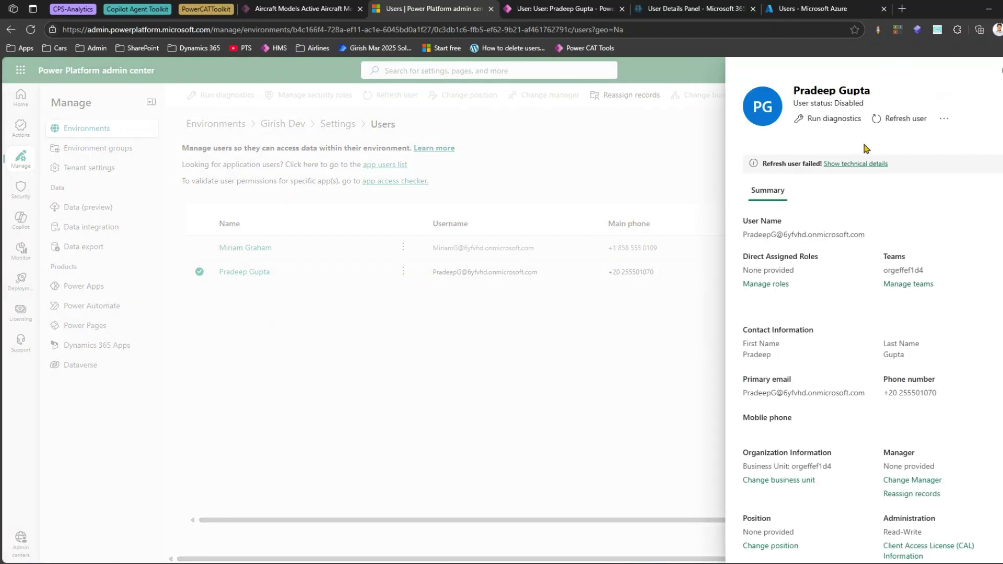
Step: Open the accountant's user record in Dynamics 365 from the user details and delete it, confirming the deletion
click(932, 119)
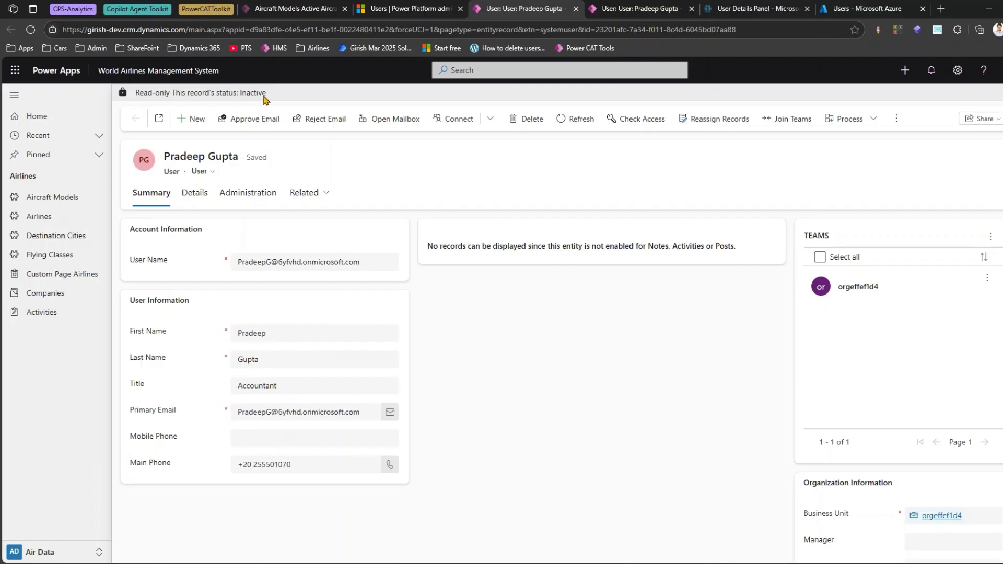
click(517, 124)
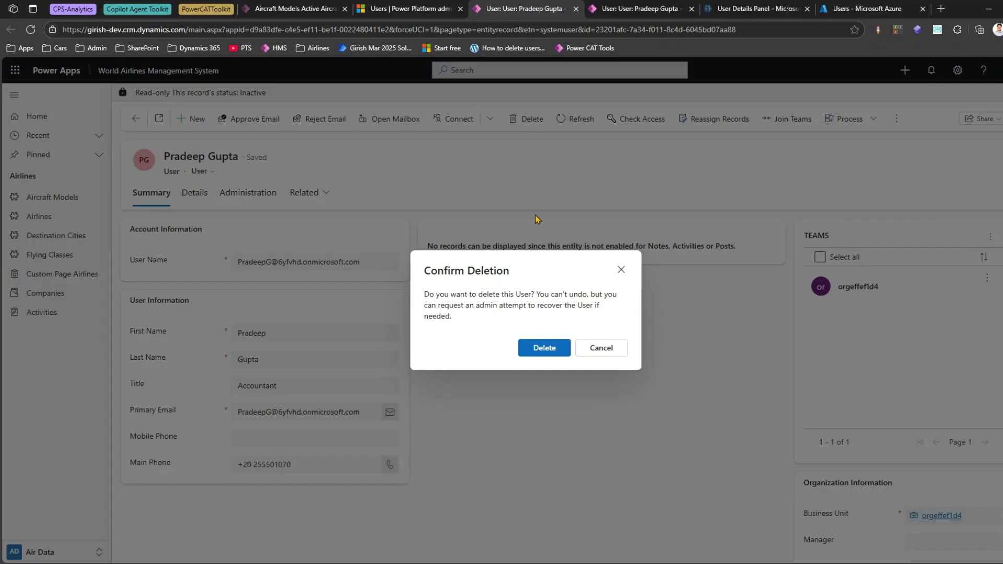
click(558, 349)
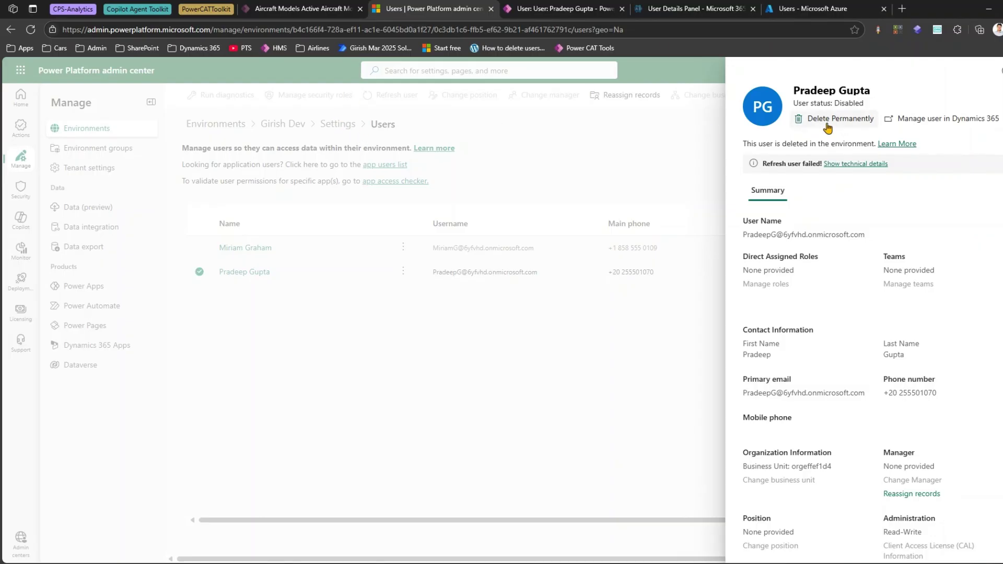
Step: Close the user details, reopen the Users list from the environment's Users + permissions settings and look through it for the accountant
key(Escape)
click(336, 142)
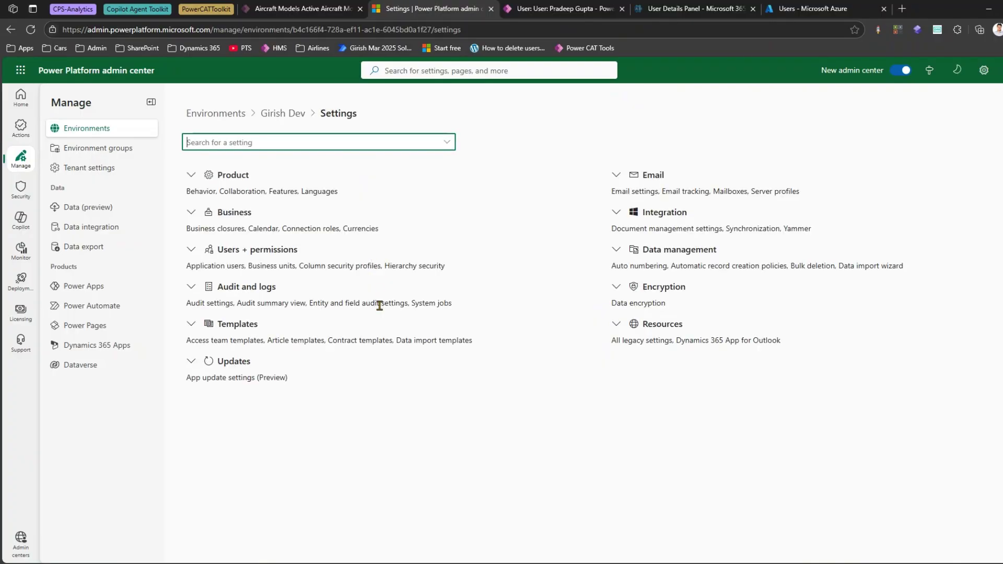
click(192, 249)
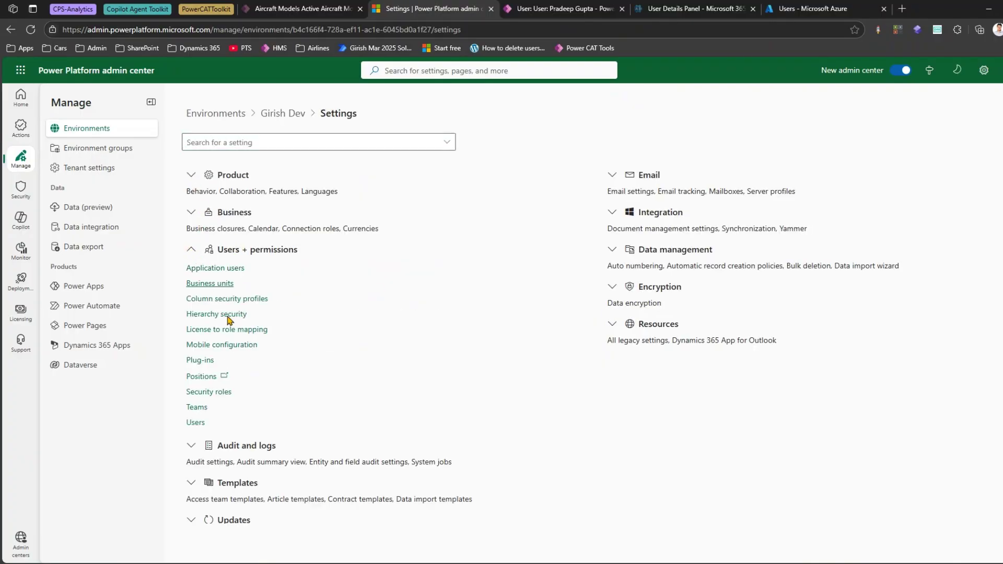
click(203, 420)
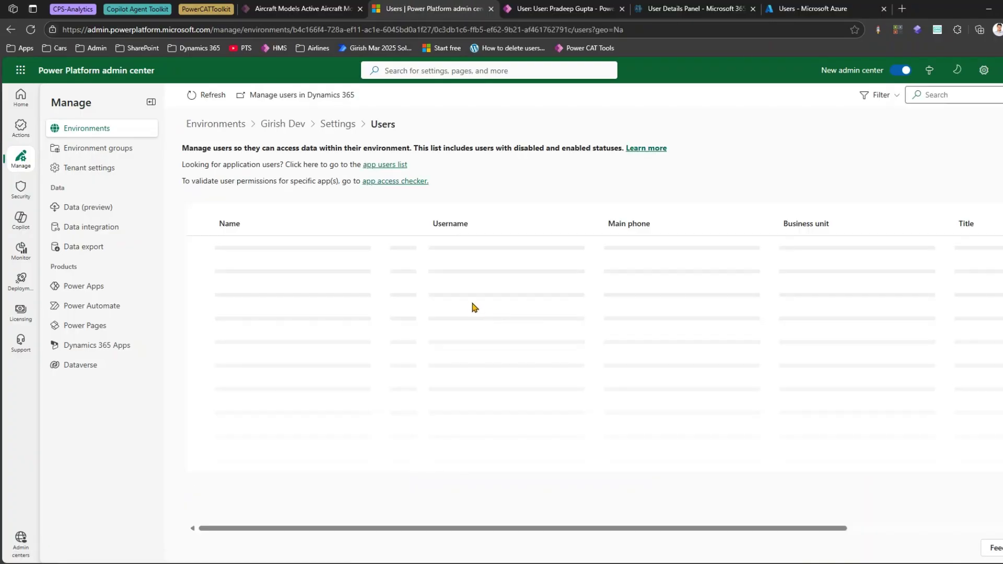
scroll(434, 292, down, 2)
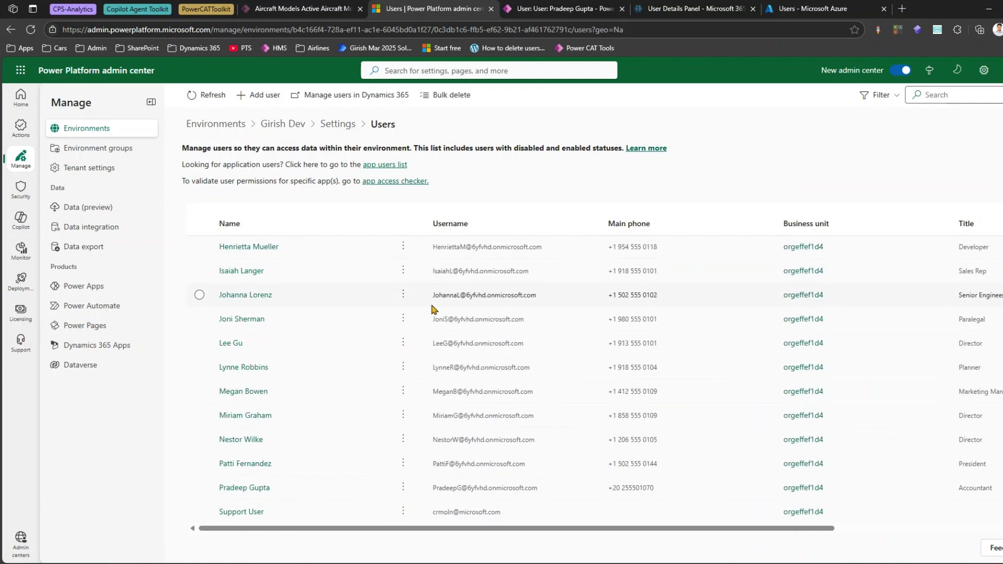
scroll(430, 329, up, 2)
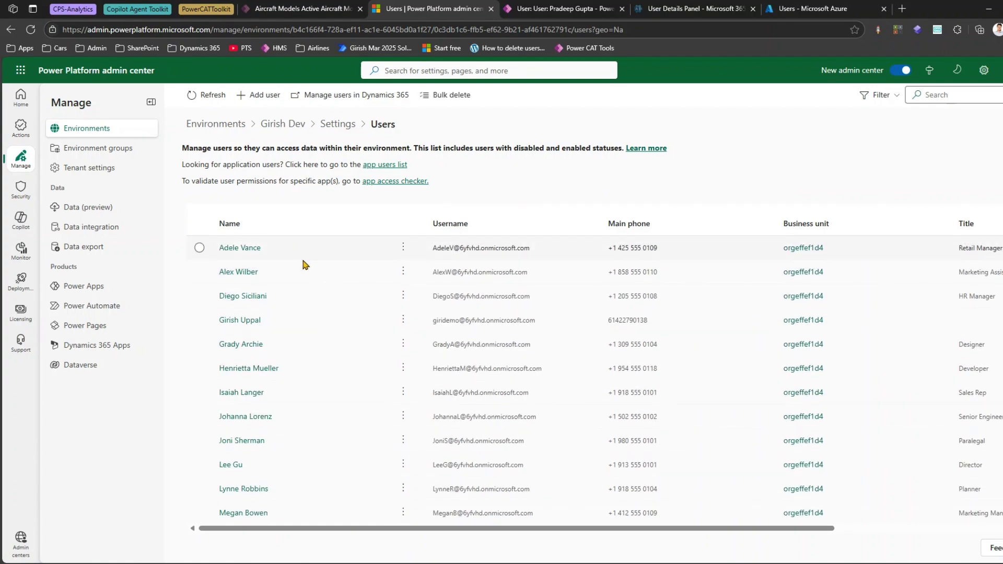
scroll(308, 389, down, 2)
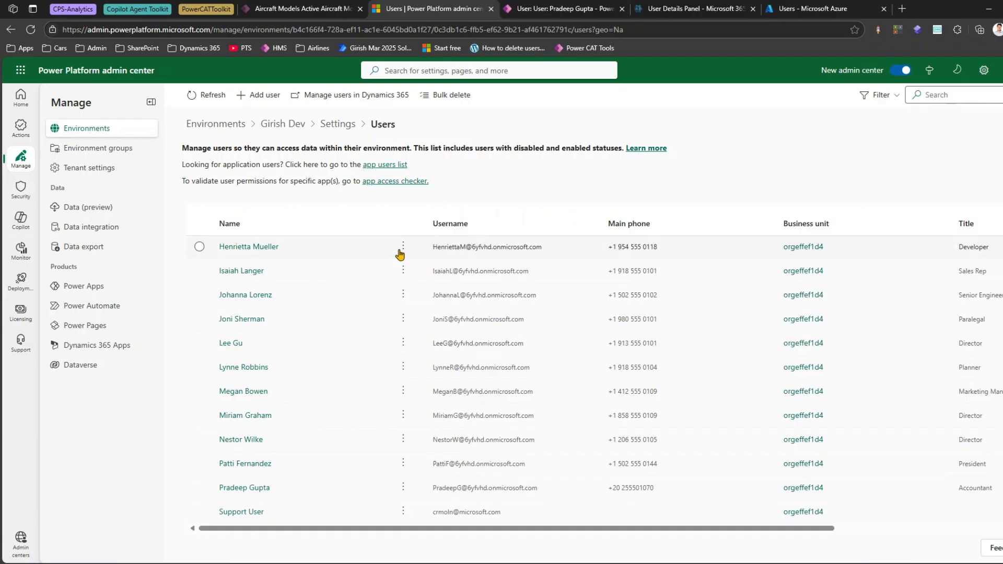